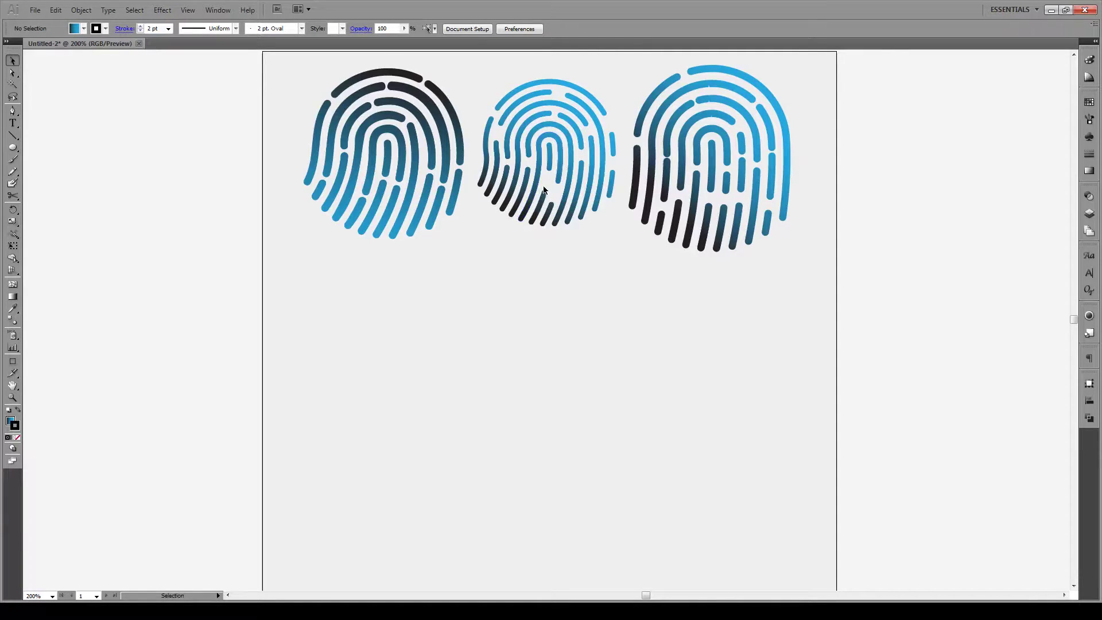
# - Switch to the Pen tool to draw a new path below the example fingerprints
pyautogui.click(16, 113)
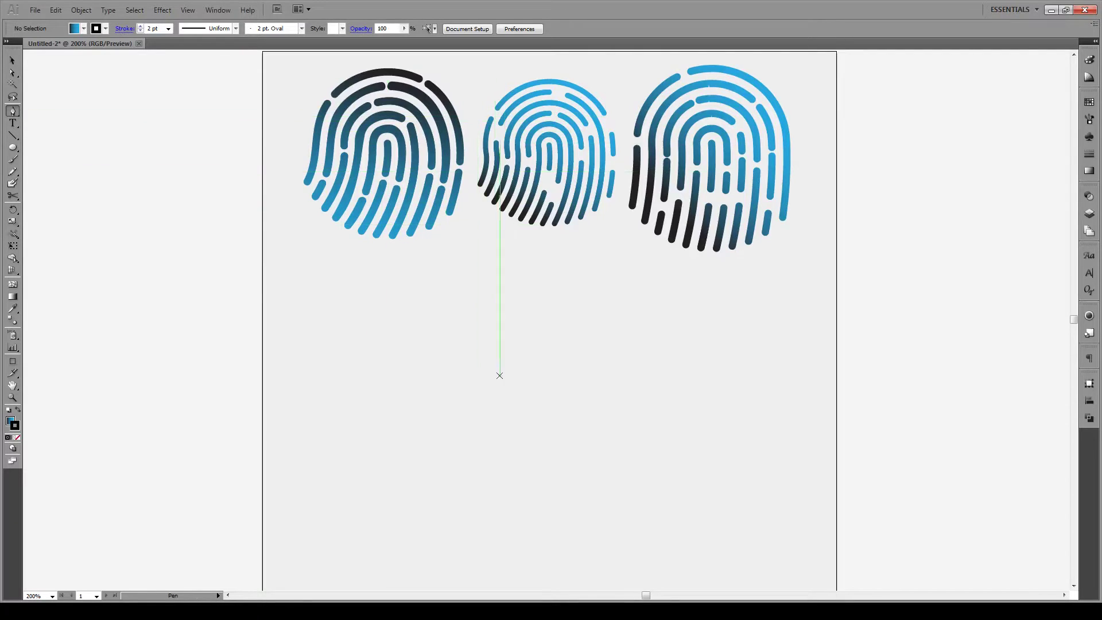
# - Draw a two-anchor curved arc with no fill and a 2 pt black stroke, then select it
pyautogui.click(554, 362)
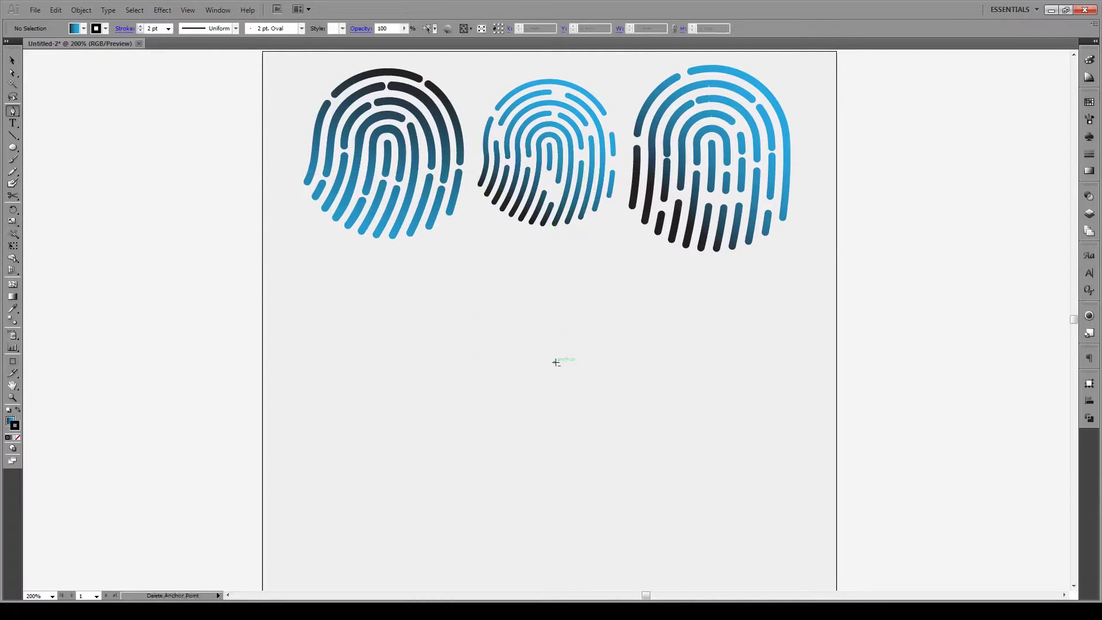
pyautogui.moveTo(504, 430); pyautogui.dragTo(444, 458)
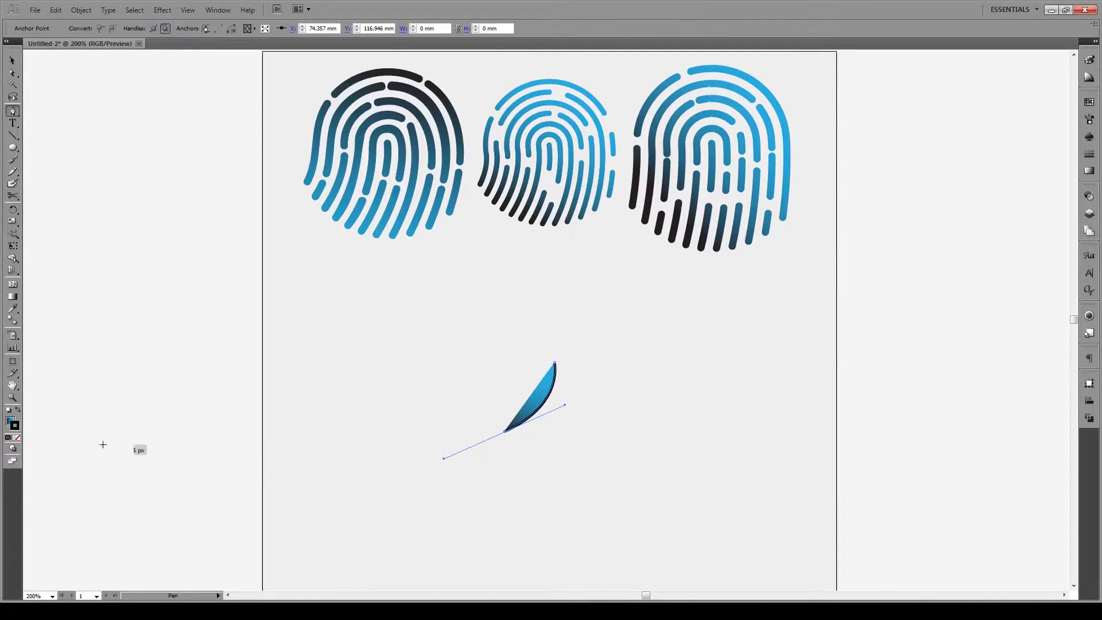
pyautogui.click(10, 423)
pyautogui.click(18, 437)
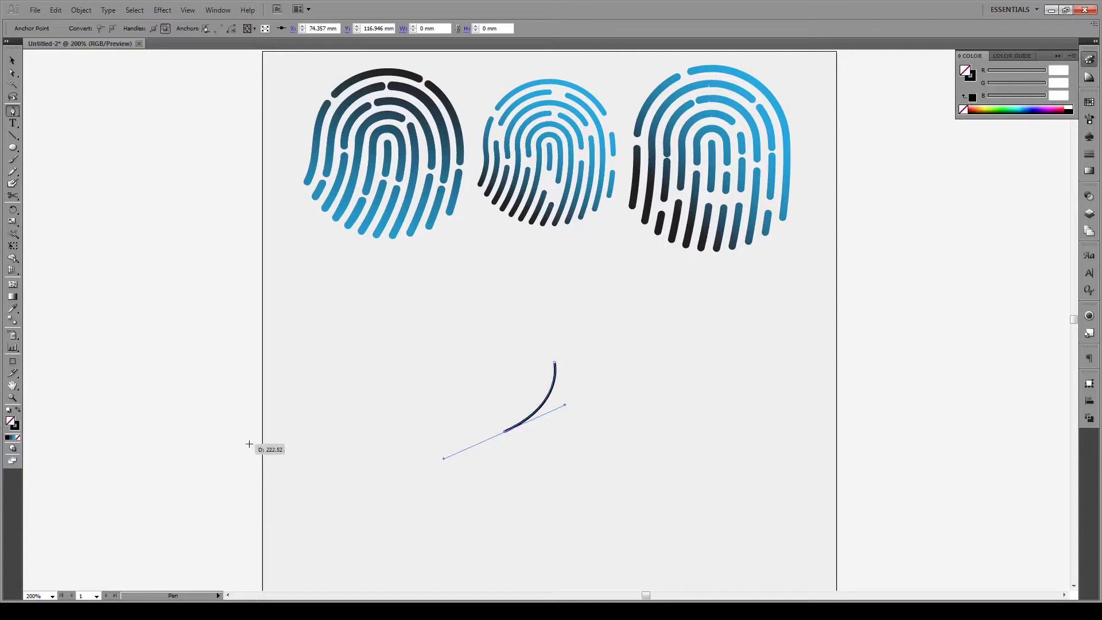
pyautogui.press('v')
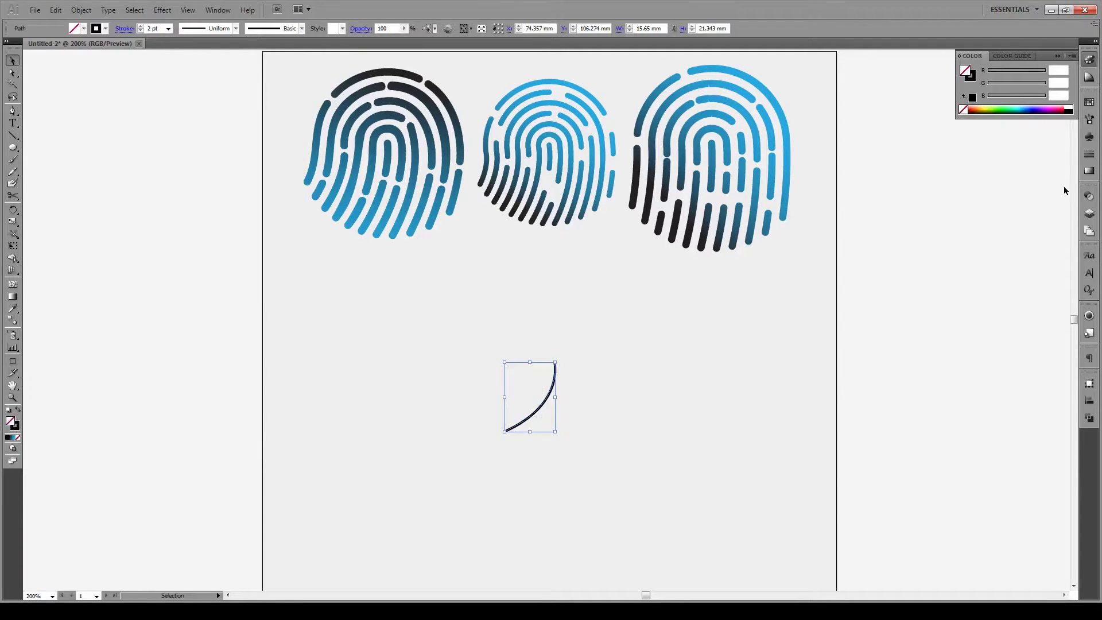
pyautogui.click(1088, 154)
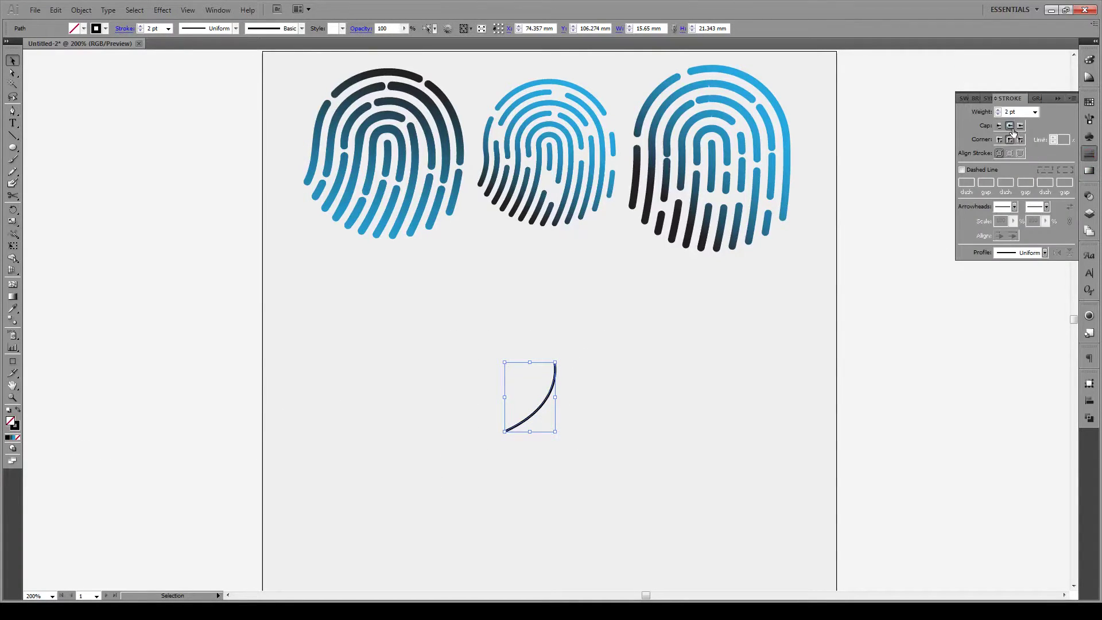
pyautogui.click(516, 467)
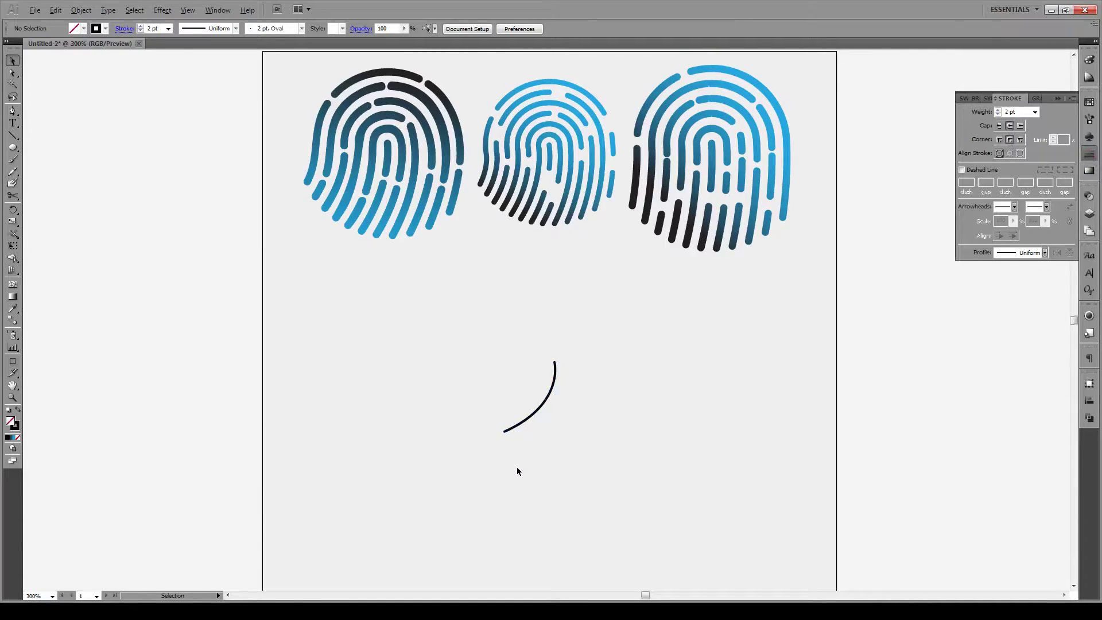
pyautogui.scroll(2, 516, 467)
pyautogui.moveTo(634, 228); pyautogui.dragTo(371, 498)
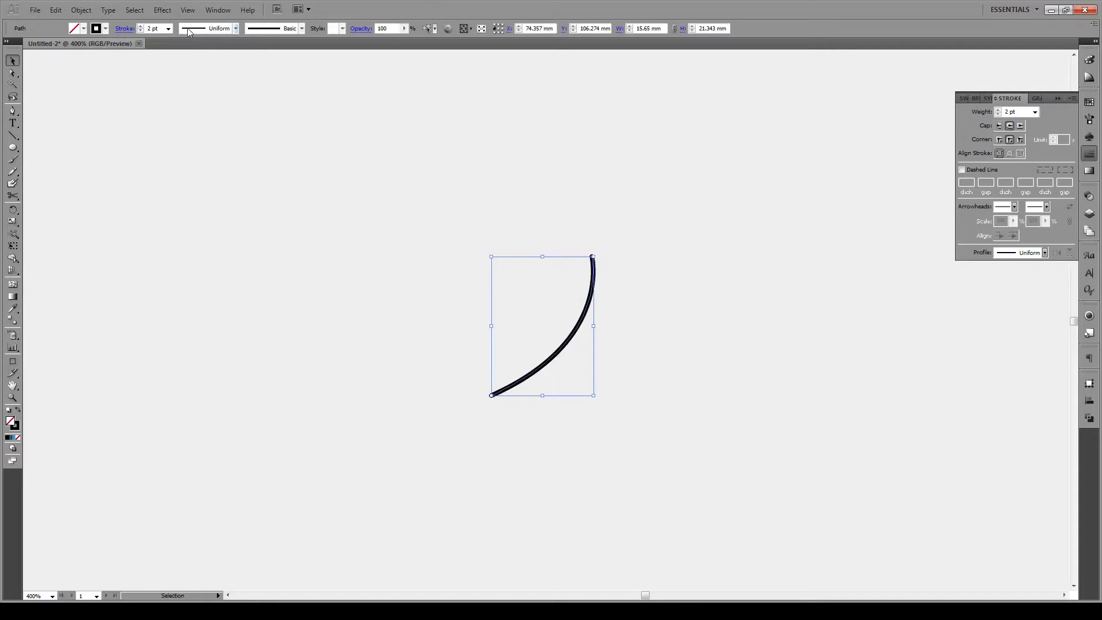
# - Create a new action, Action 4, in the Actions panel and start recording it
pyautogui.click(218, 10)
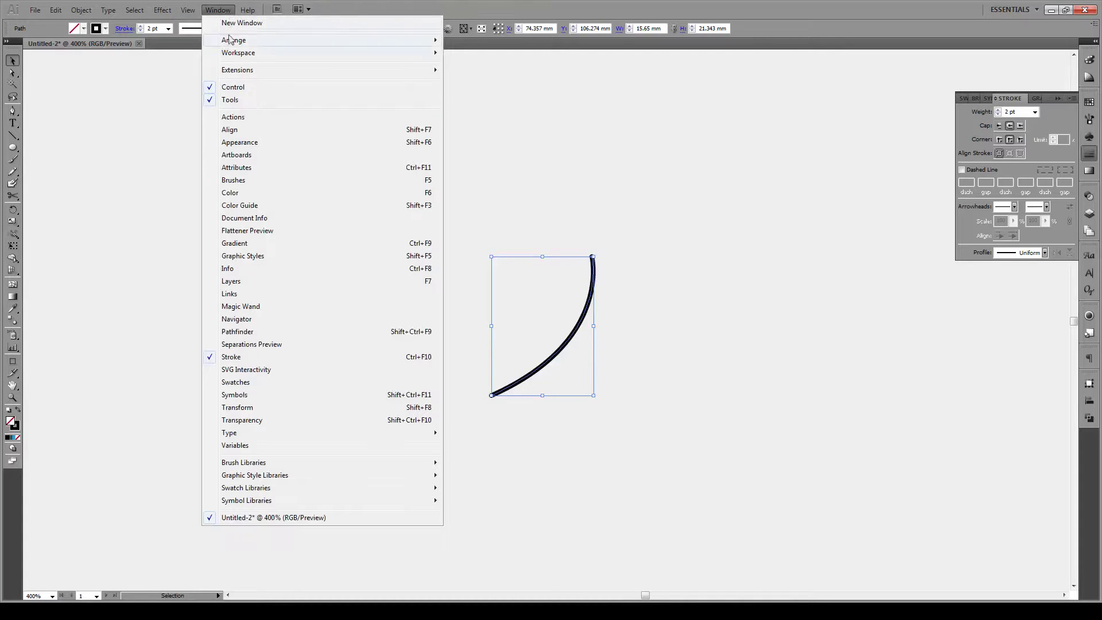
pyautogui.click(240, 117)
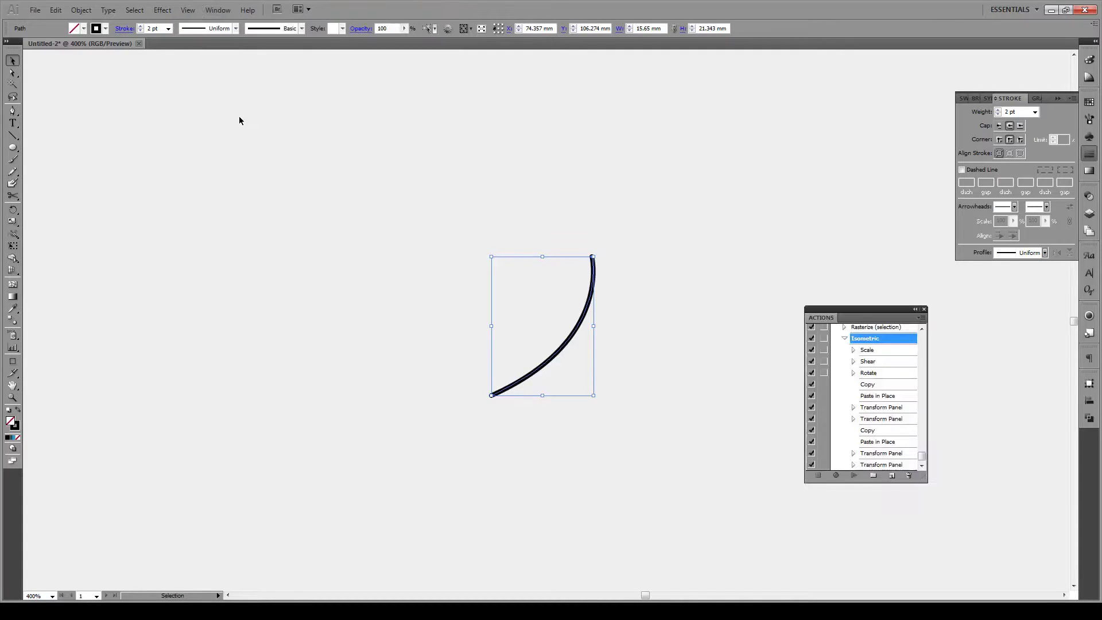
pyautogui.click(891, 476)
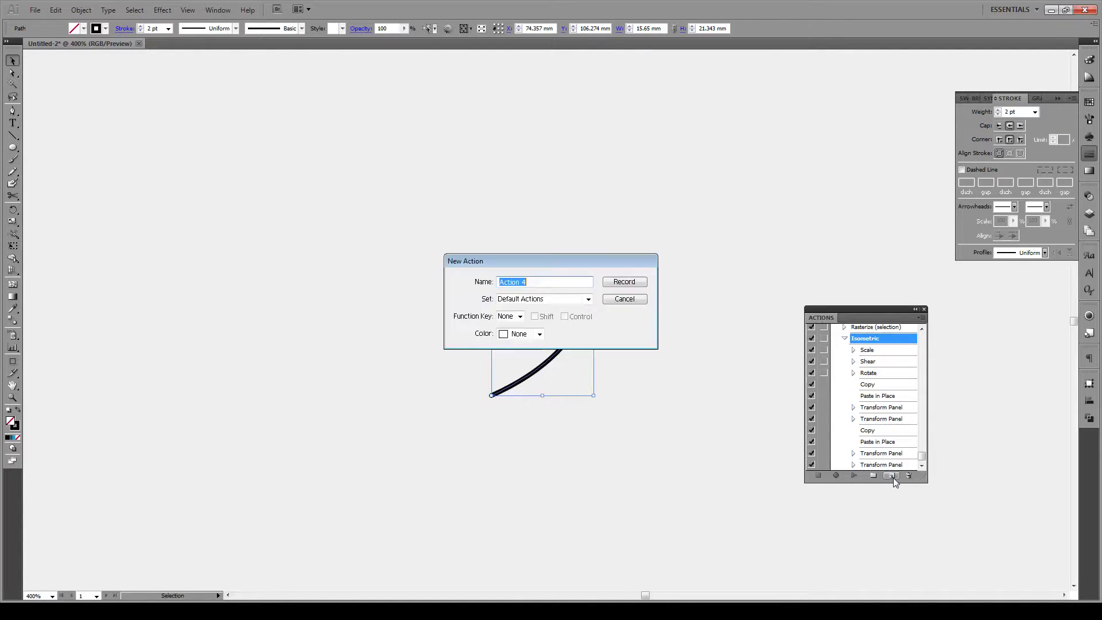
pyautogui.click(625, 282)
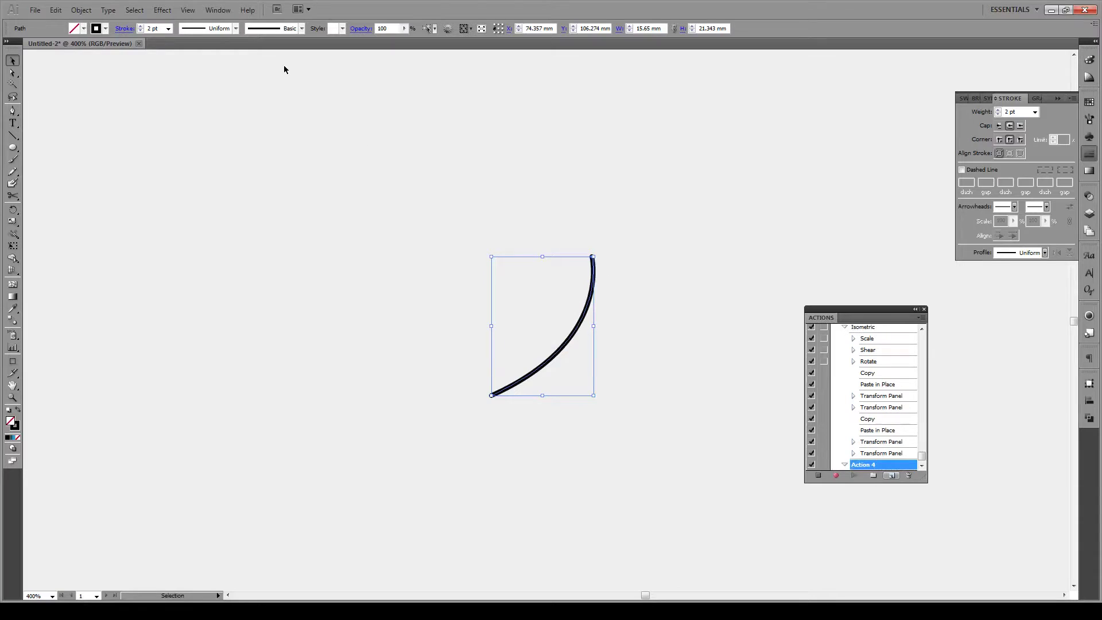
pyautogui.click(81, 10)
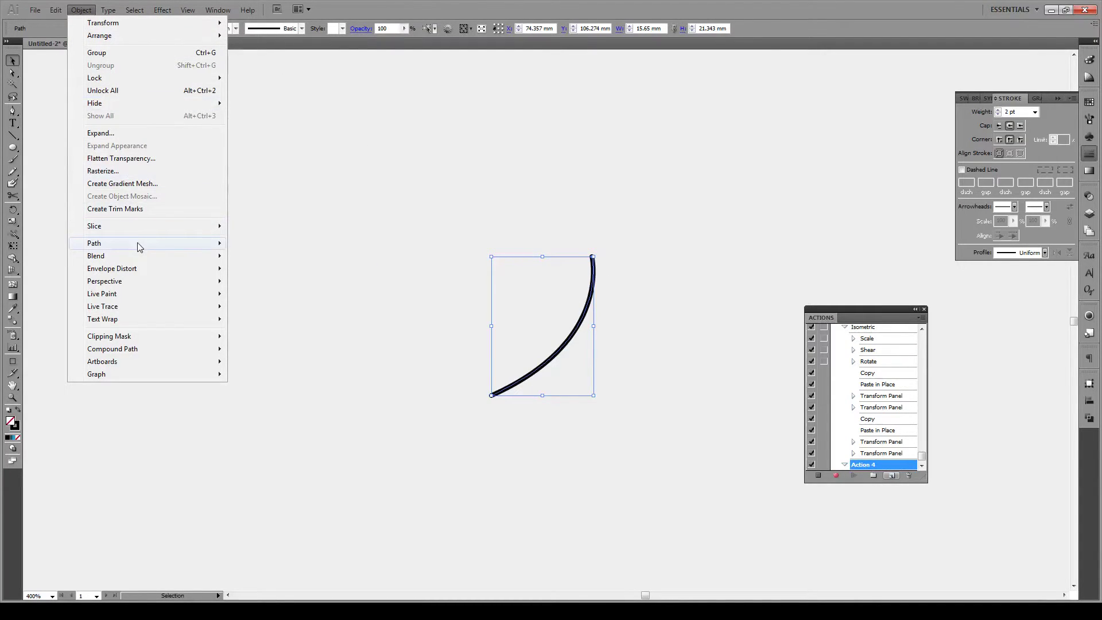
pyautogui.moveTo(138, 247)
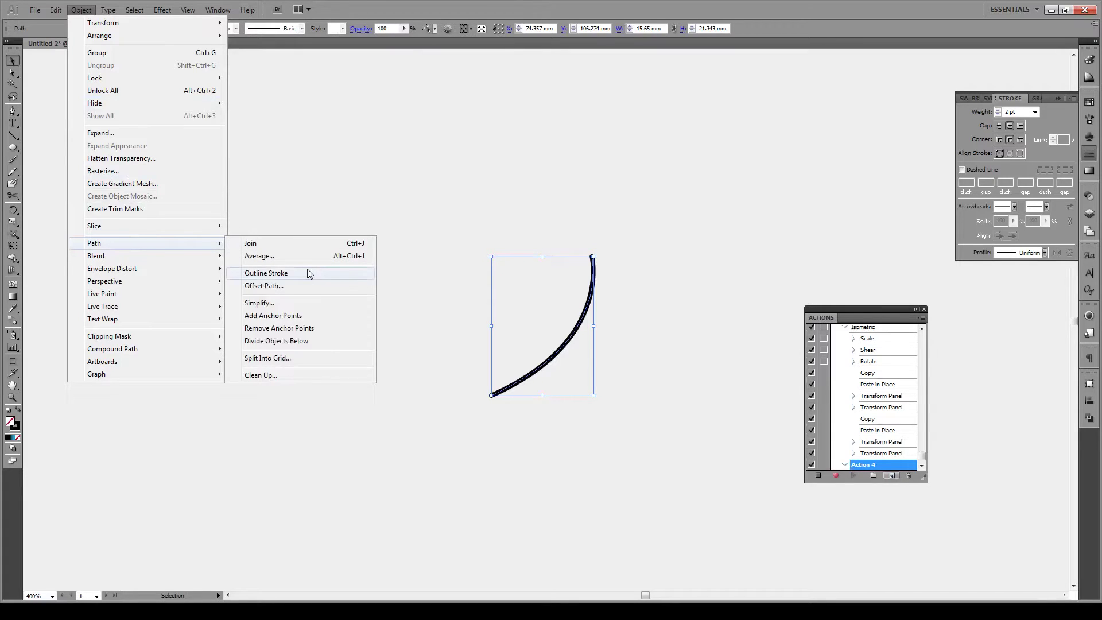
# - Apply Offset Path to the arc: 1.5 mm offset, Round joins, miter limit 5
pyautogui.click(306, 293)
pyautogui.moveTo(557, 268); pyautogui.dragTo(567, 155)
pyautogui.click(586, 198)
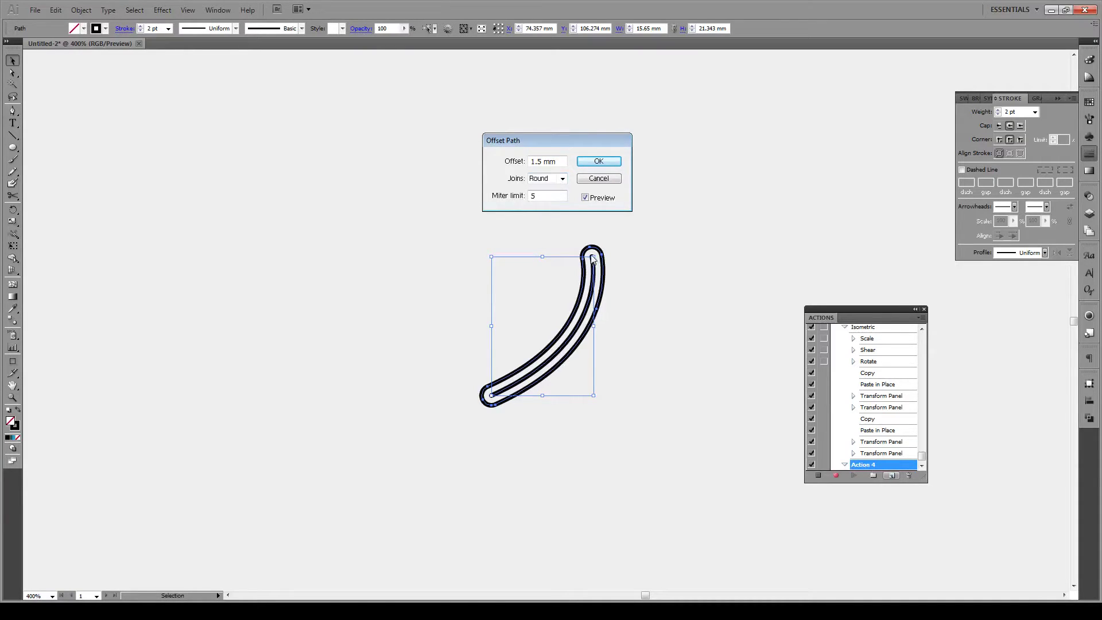
pyautogui.moveTo(553, 197); pyautogui.dragTo(529, 199)
pyautogui.click(586, 197)
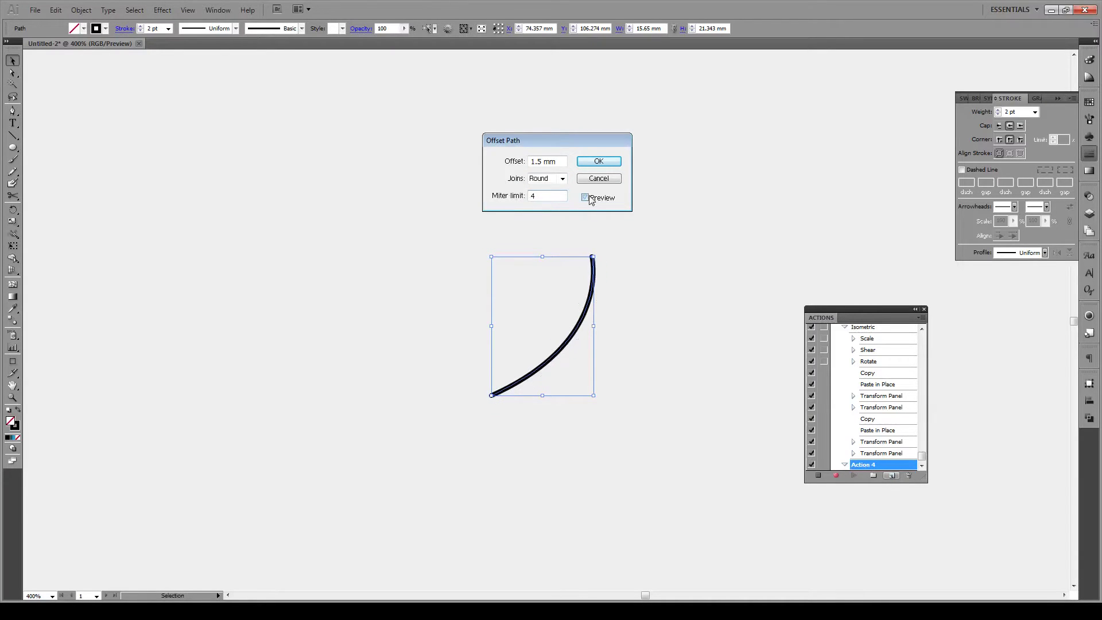
pyautogui.click(586, 198)
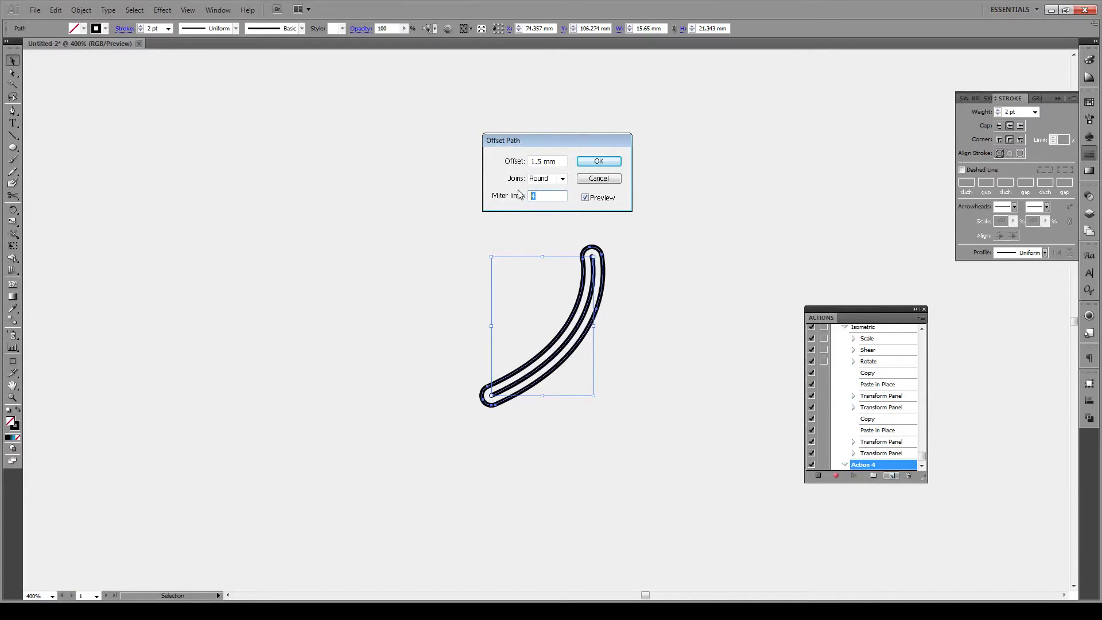
pyautogui.write('5')
pyautogui.click(599, 162)
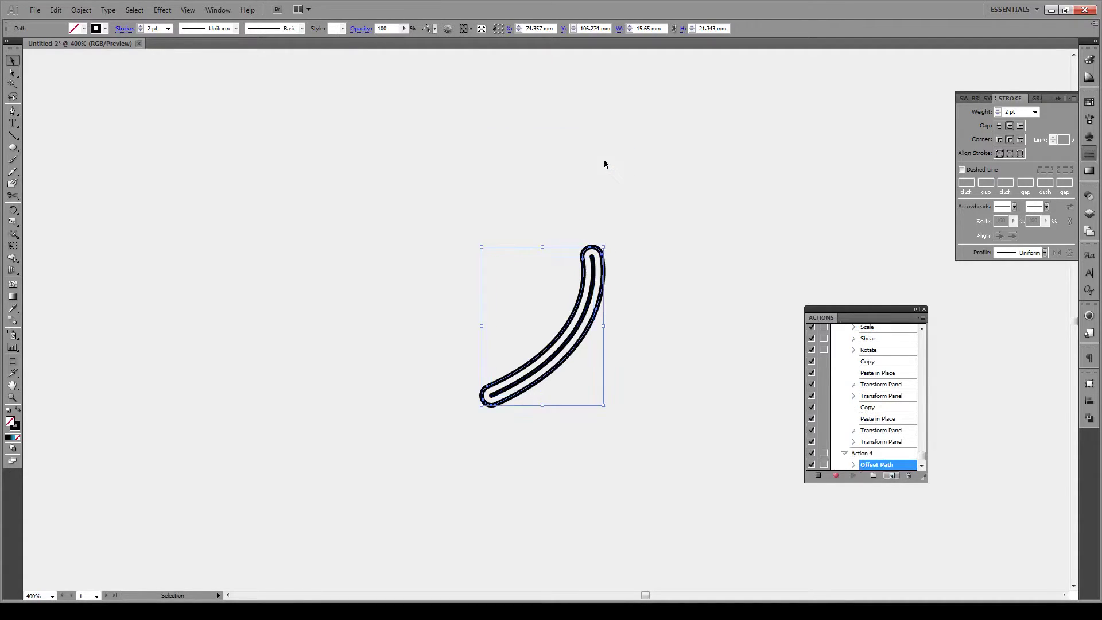
# - Stop recording Action 4 and play it four times to add nested rounded outlines
pyautogui.click(819, 476)
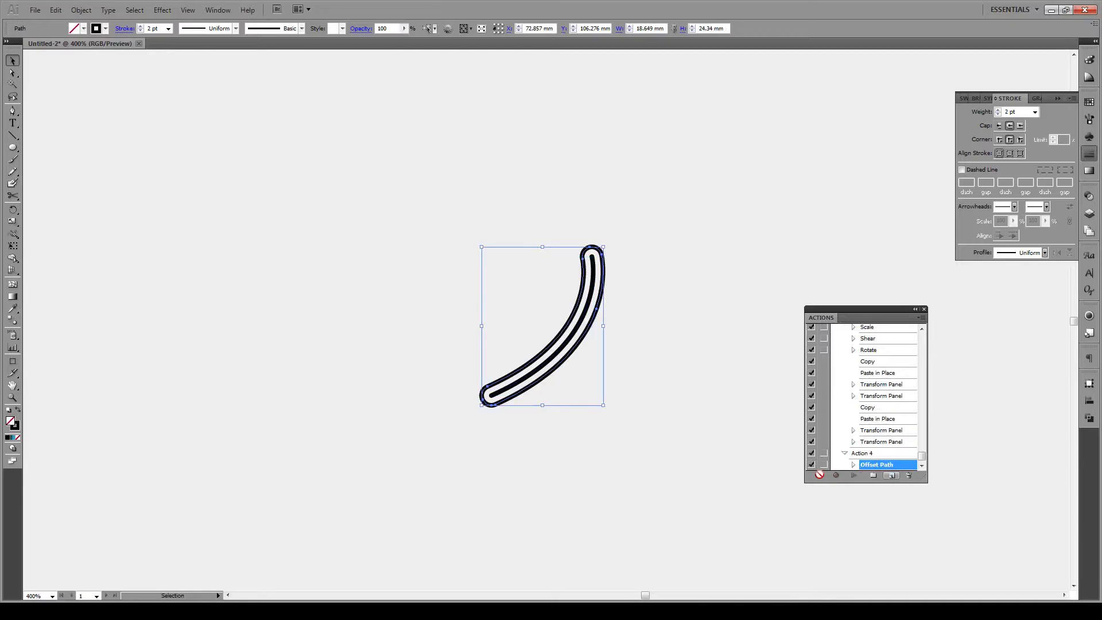
pyautogui.click(854, 476)
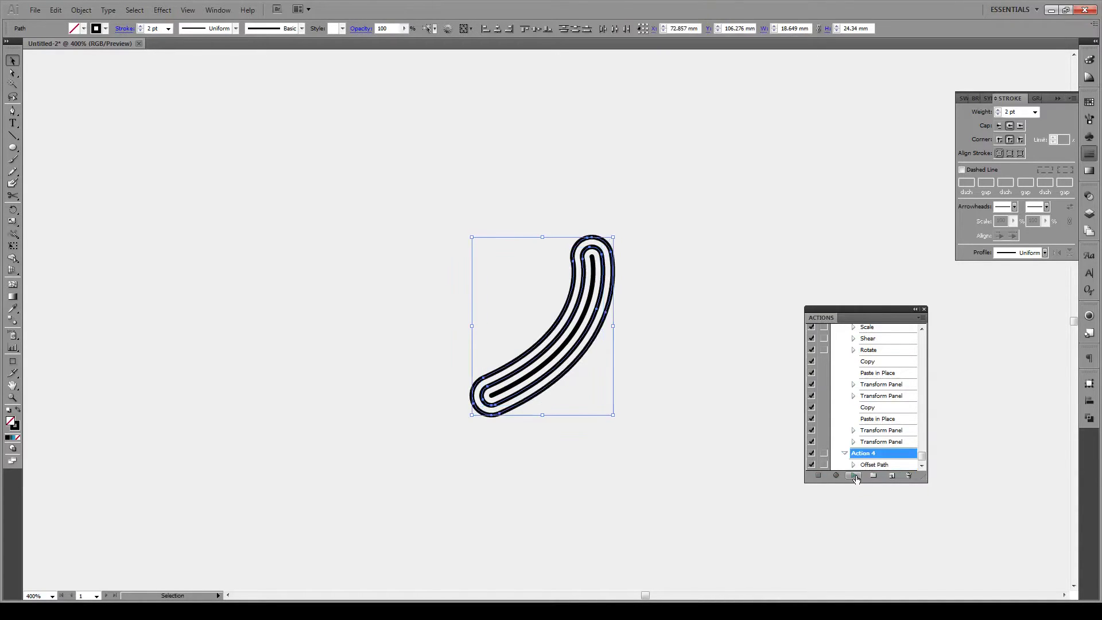
pyautogui.click(854, 475)
pyautogui.click(854, 476)
pyautogui.click(853, 475)
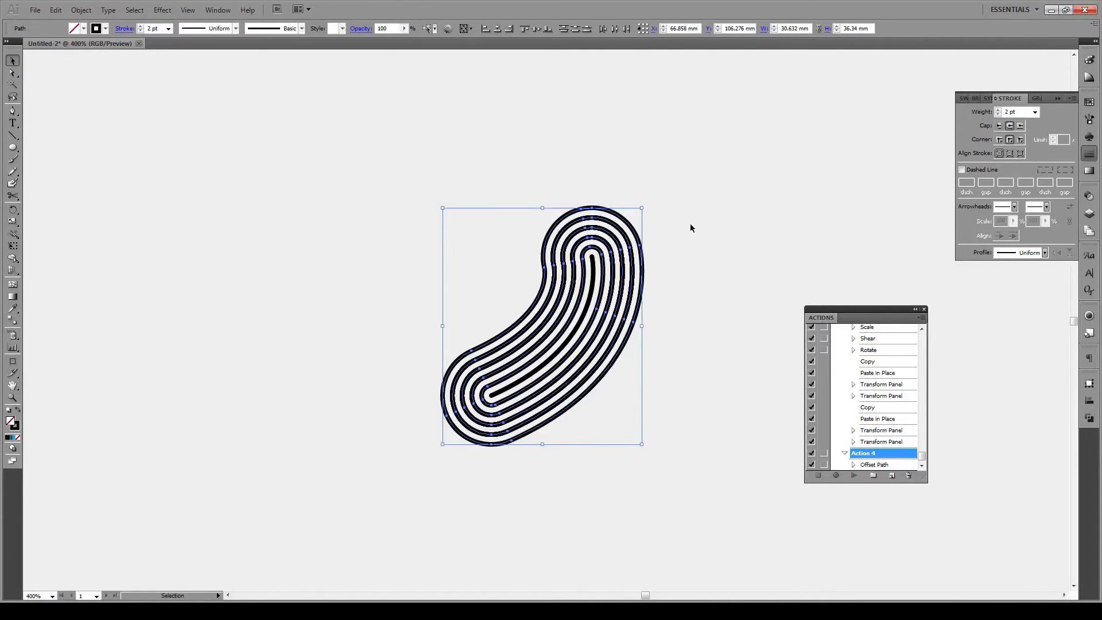
pyautogui.click(670, 233)
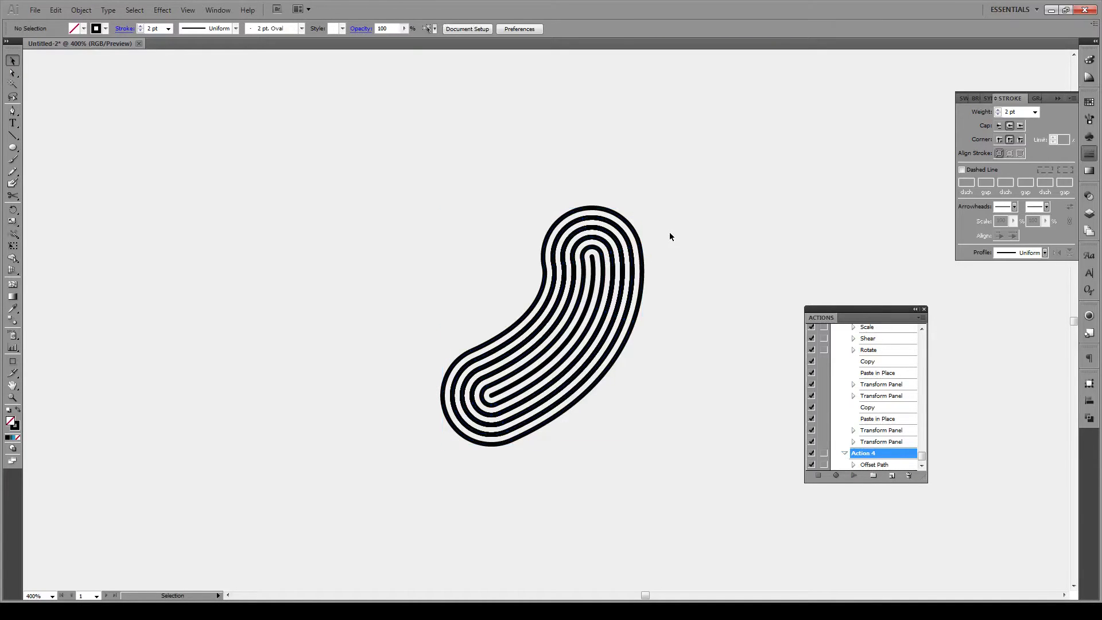
# - Draw a circle and move it over the top of the nested outlines
pyautogui.press('l')
pyautogui.moveTo(660, 198); pyautogui.dragTo(521, 324)
pyautogui.press('v')
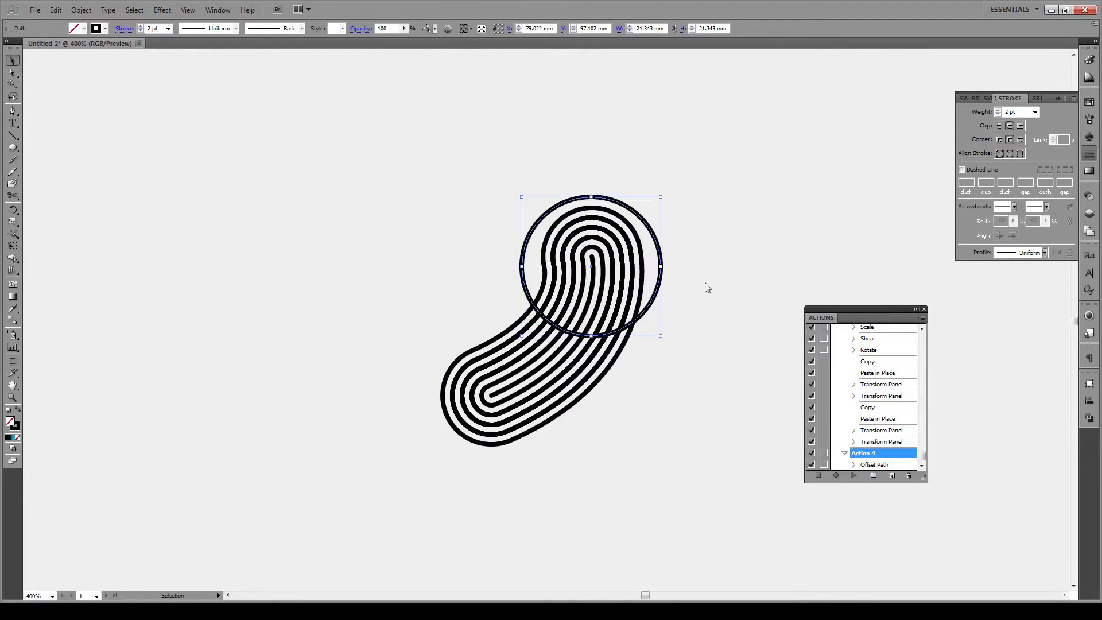
pyautogui.moveTo(659, 285); pyautogui.dragTo(658, 253)
pyautogui.click(711, 259)
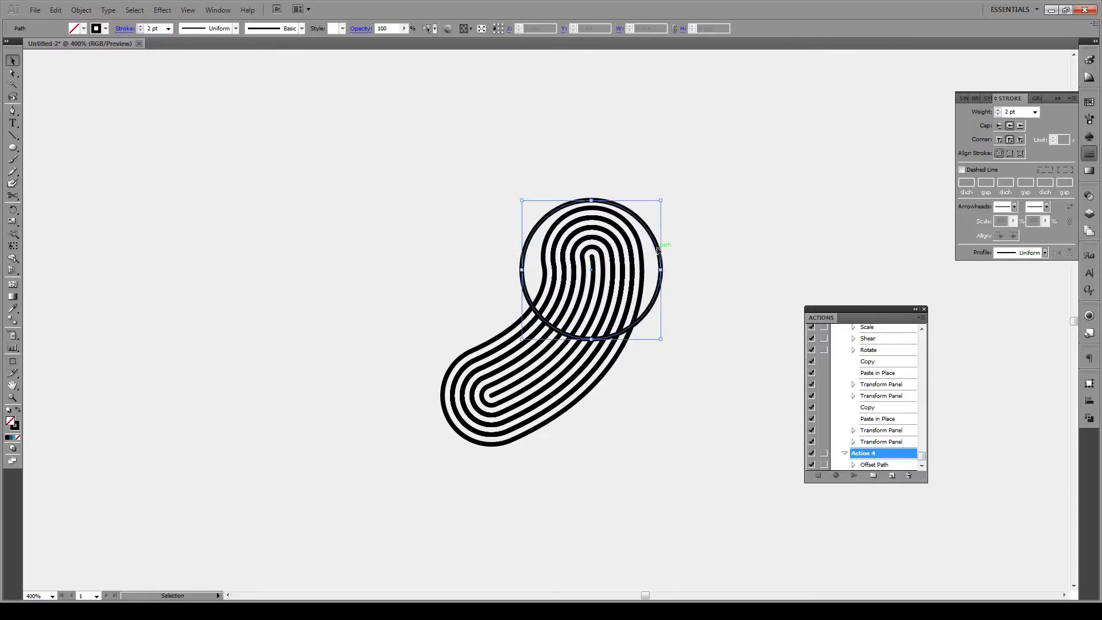
pyautogui.click(699, 225)
# - Select the circle with all outlines and apply Pathfinder Divide
pyautogui.moveTo(742, 169); pyautogui.dragTo(523, 340)
pyautogui.click(1089, 417)
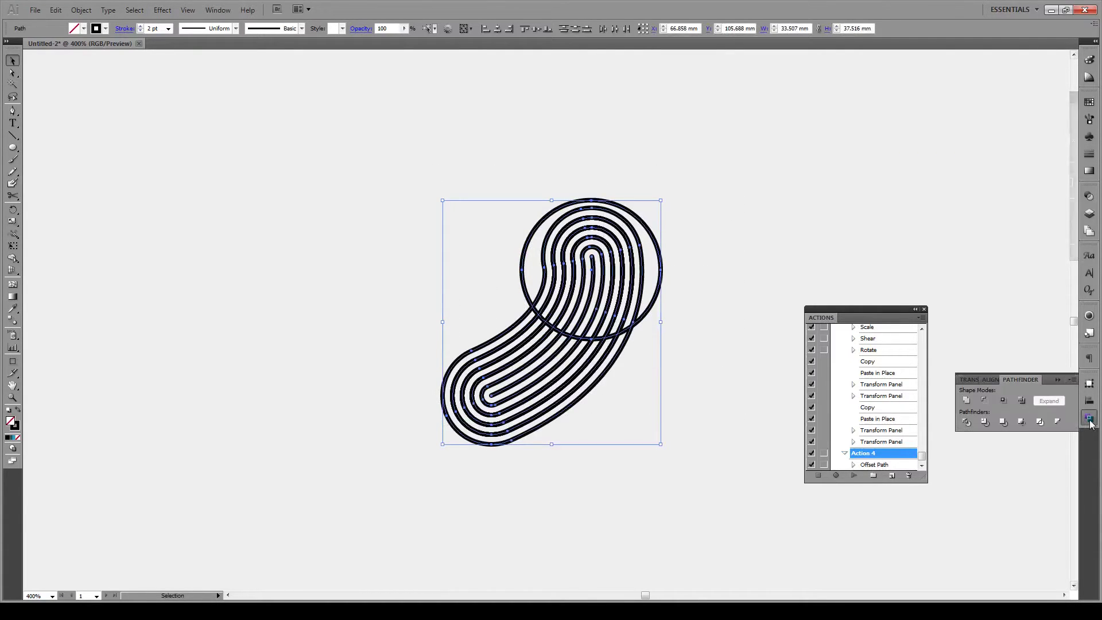
pyautogui.click(966, 423)
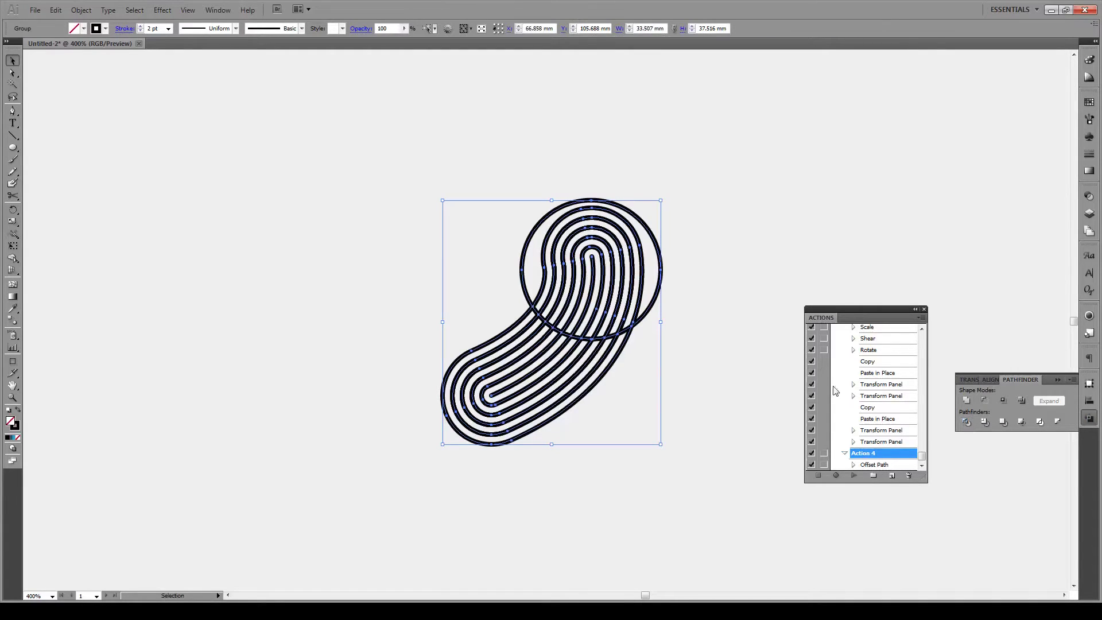
# - Delete the tail pieces outside the circle and the outer circle ring
pyautogui.click(12, 72)
pyautogui.click(361, 290)
pyautogui.moveTo(421, 345); pyautogui.dragTo(610, 499)
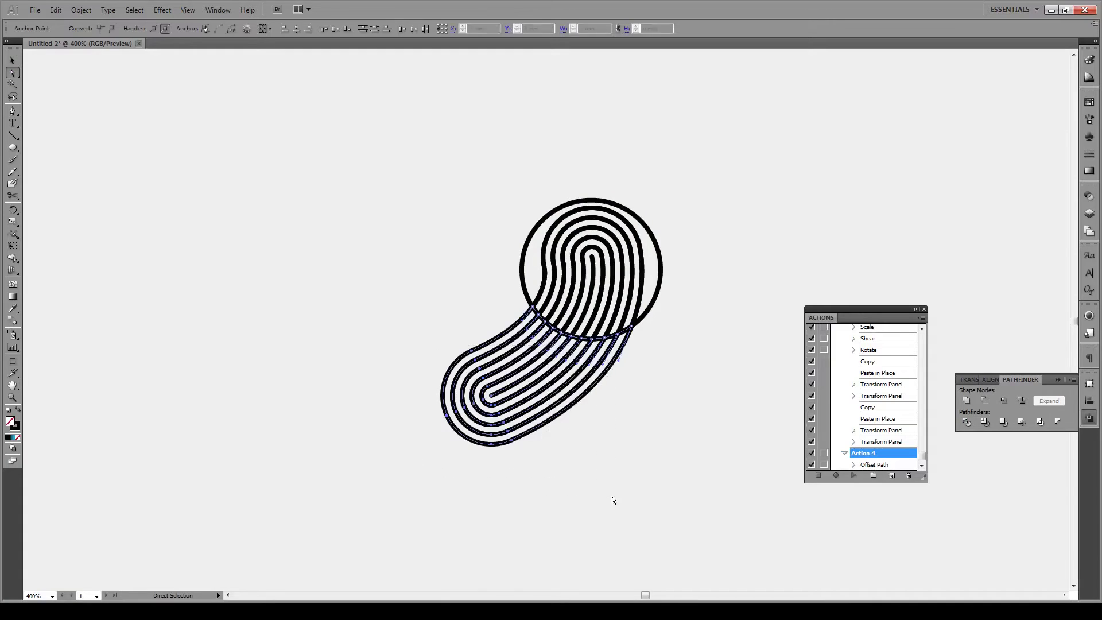
pyautogui.press('Delete')
pyautogui.scroll(1, 639, 322)
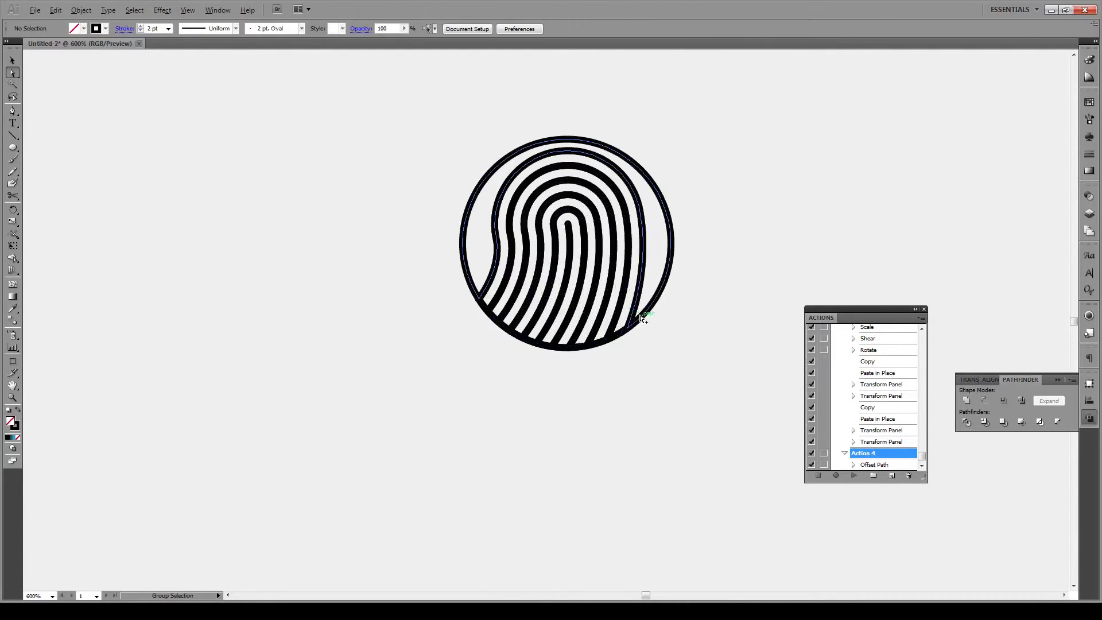
pyautogui.click(658, 296)
pyautogui.press('Delete')
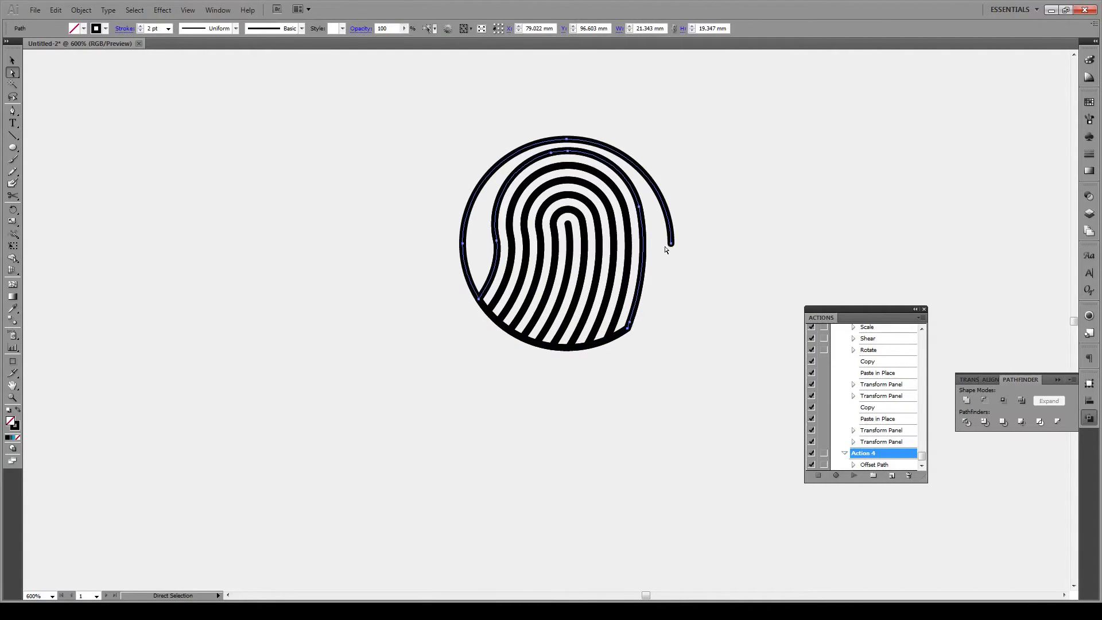
pyautogui.click(669, 240)
pyautogui.press('Delete')
# - Delete the bottom connecting segments, then select the whole fingerprint group
pyautogui.click(481, 305)
pyautogui.press('Delete')
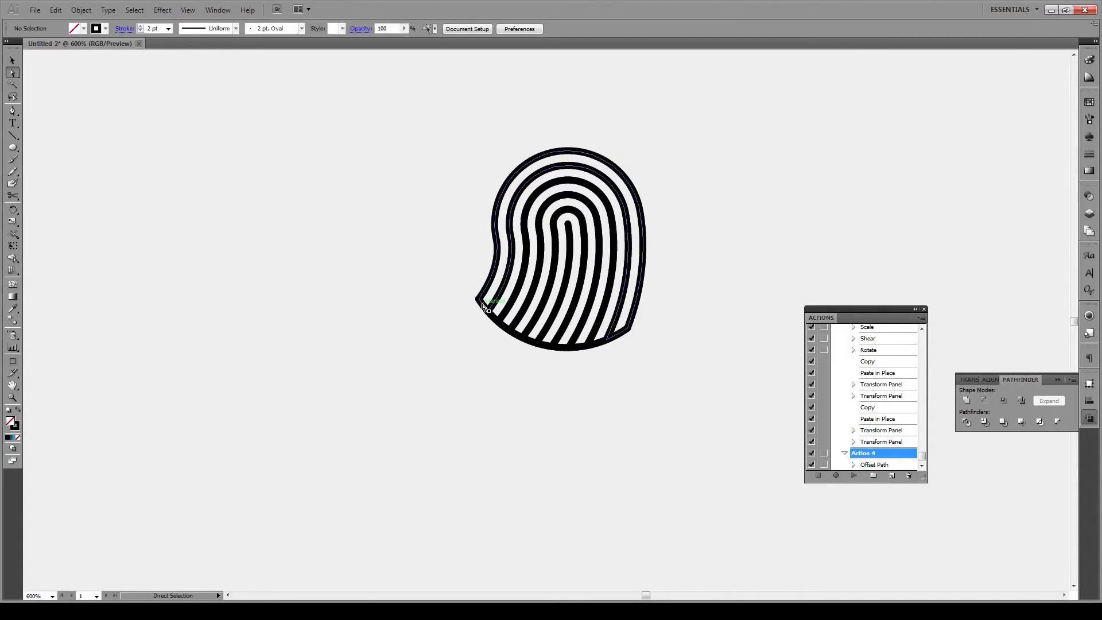
pyautogui.click(491, 315)
pyautogui.press('Delete')
pyautogui.click(532, 343)
pyautogui.press('Delete')
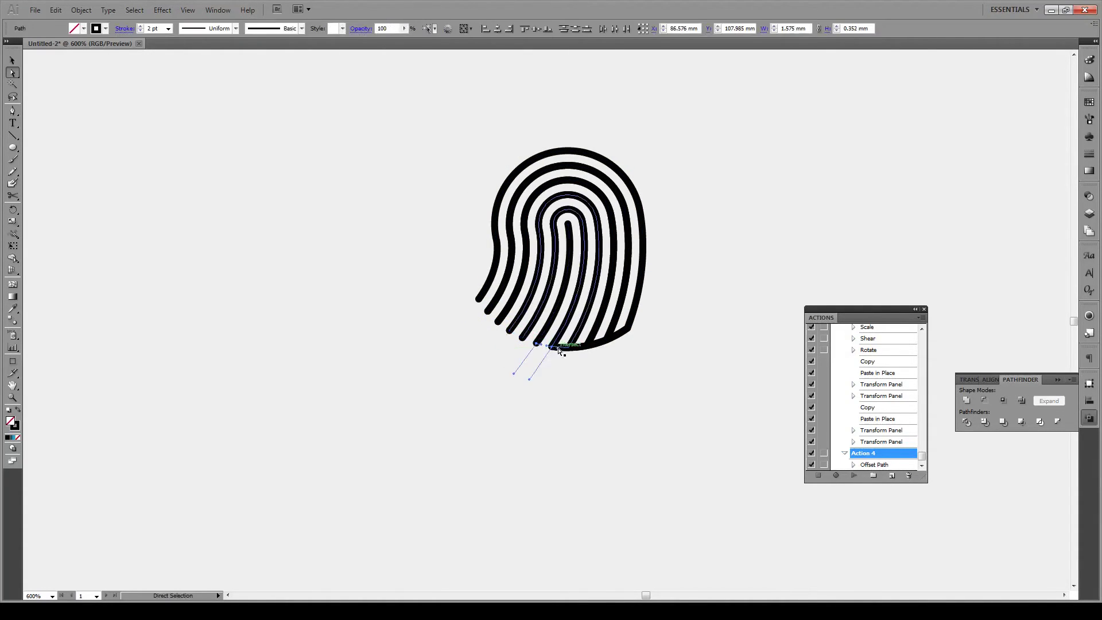
pyautogui.click(574, 347)
pyautogui.press('Delete')
pyautogui.click(619, 334)
pyautogui.press('v')
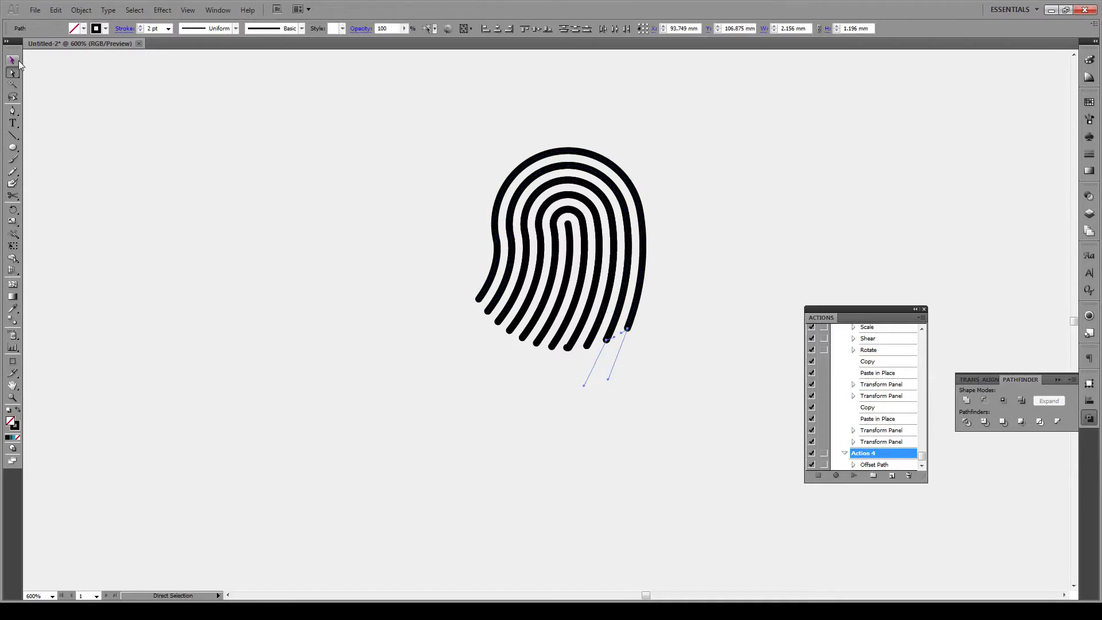
pyautogui.moveTo(318, 136); pyautogui.dragTo(760, 408)
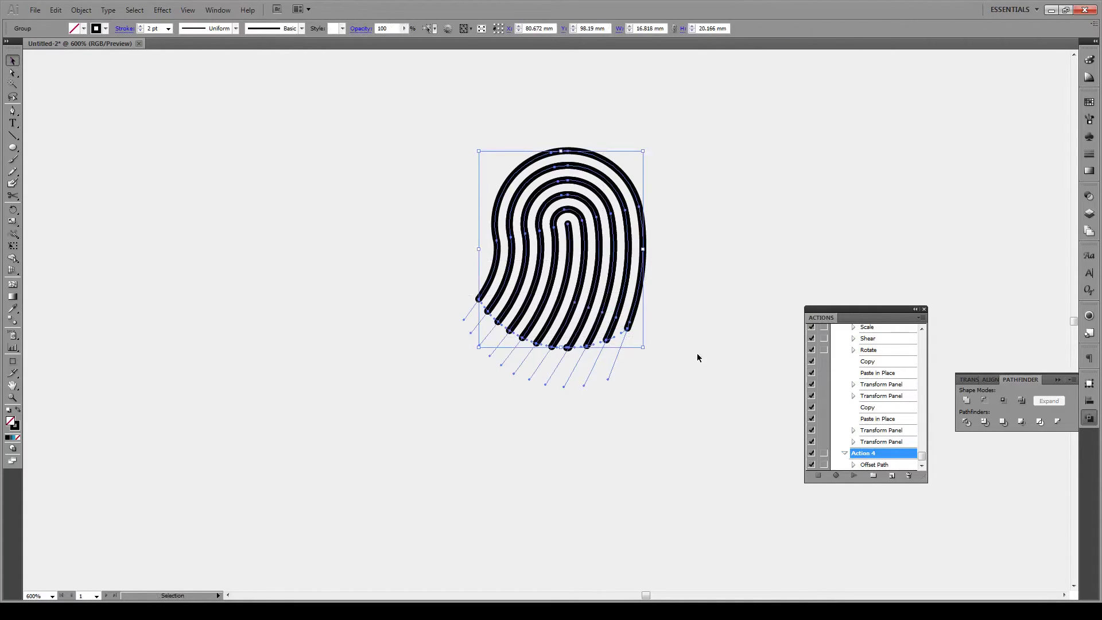
# - Apply Object > Path > Add Anchor Points twice to the fingerprint ridges
pyautogui.click(82, 11)
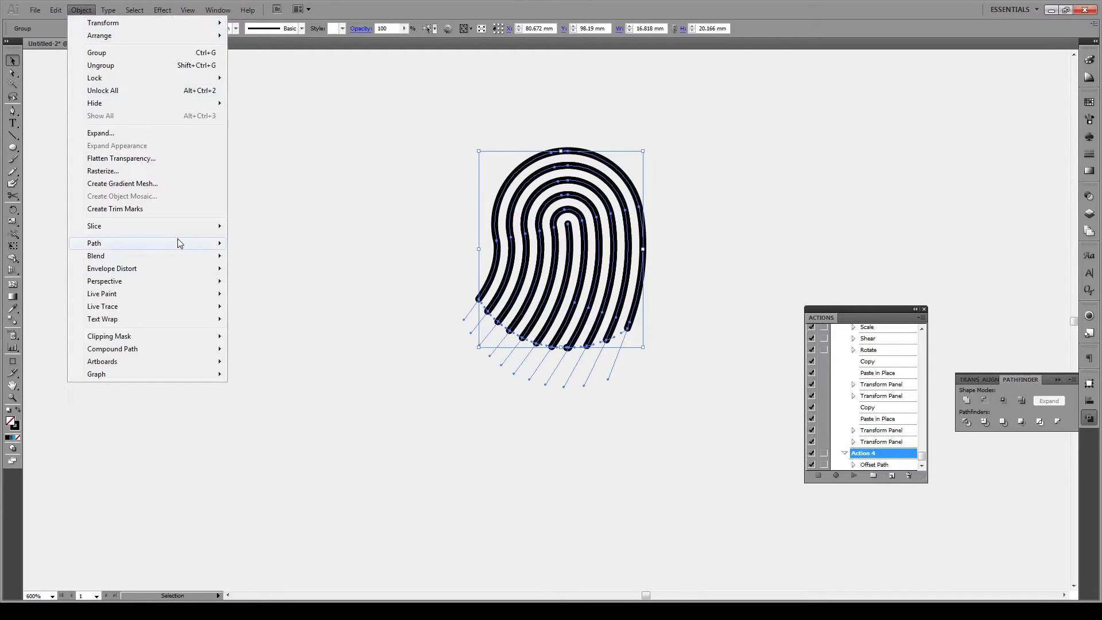
pyautogui.moveTo(177, 241)
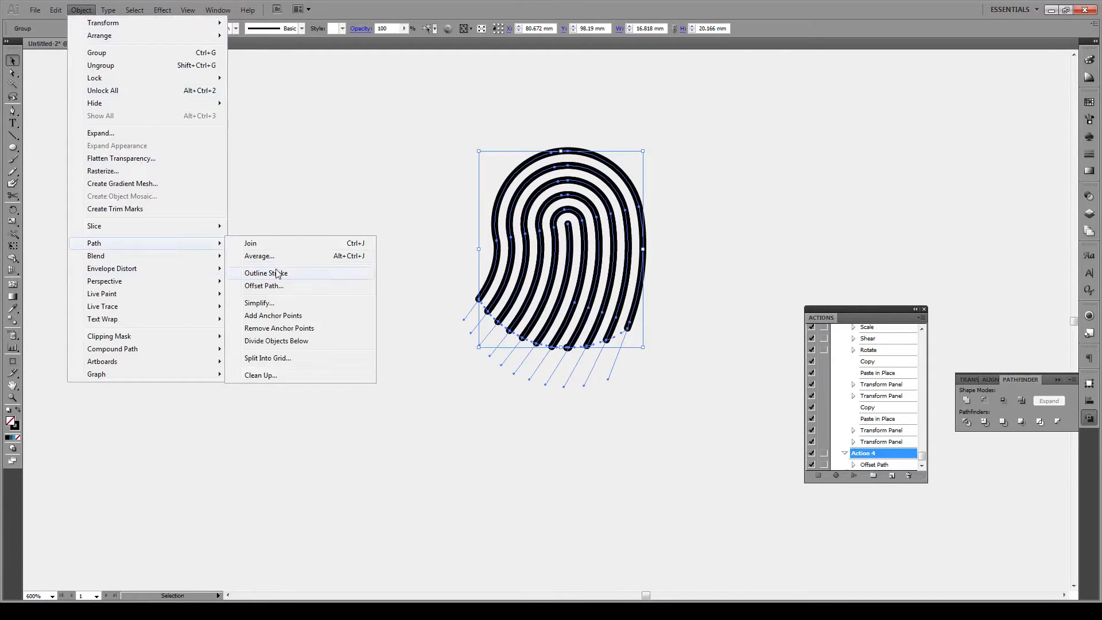
pyautogui.click(293, 319)
pyautogui.click(81, 10)
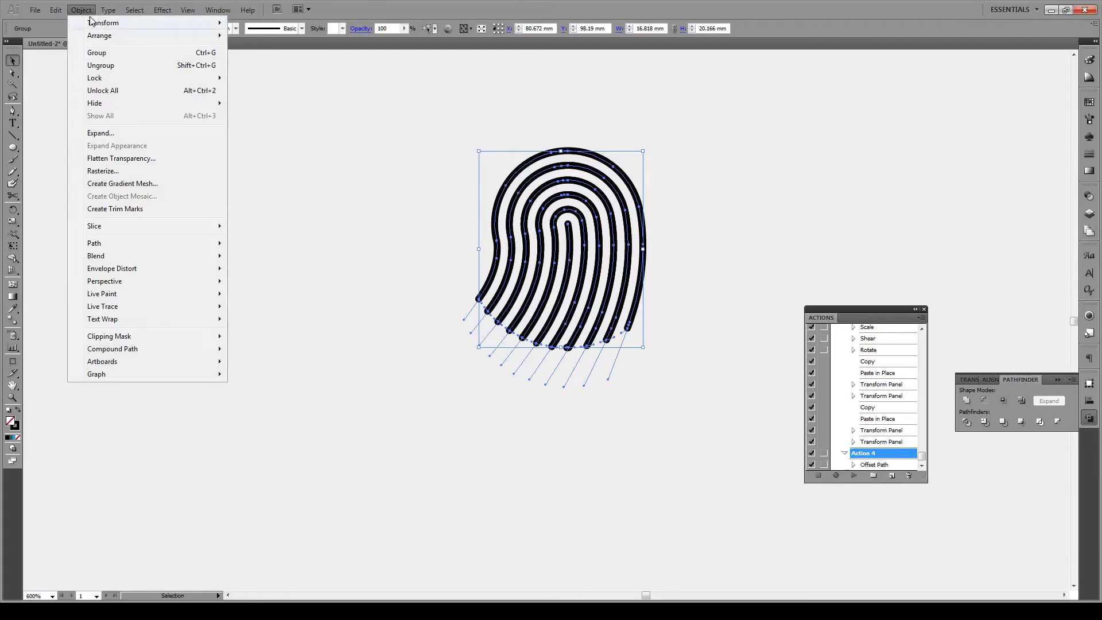
pyautogui.moveTo(143, 247)
pyautogui.click(313, 318)
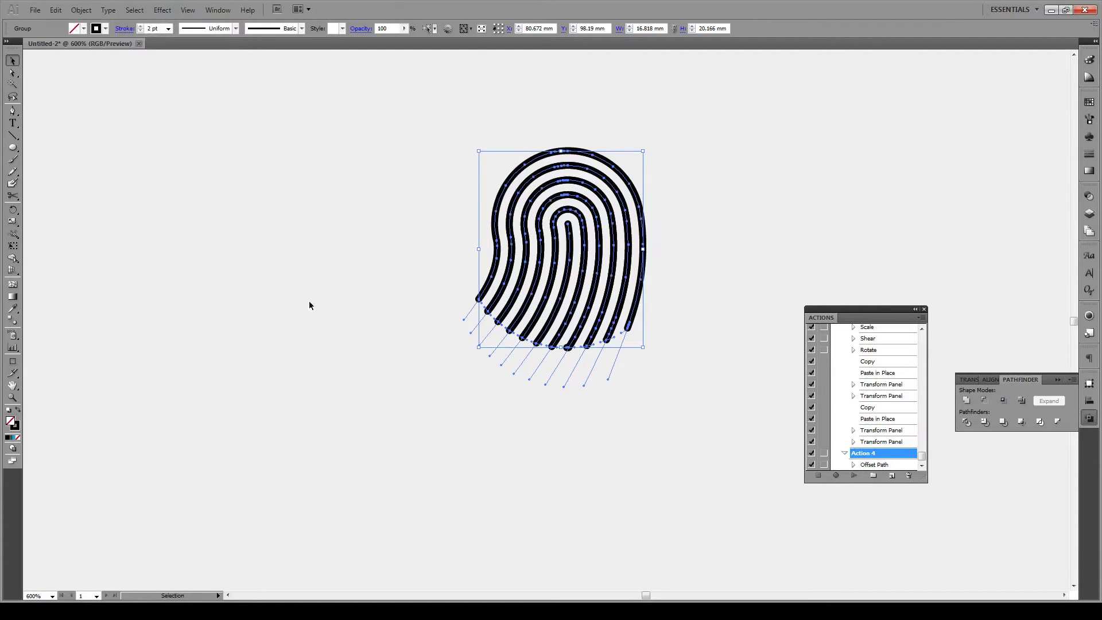
pyautogui.click(13, 73)
# - Delete a point on the outer ridge and the inner ridge's middle segment to open gaps
pyautogui.click(216, 162)
pyautogui.click(507, 232)
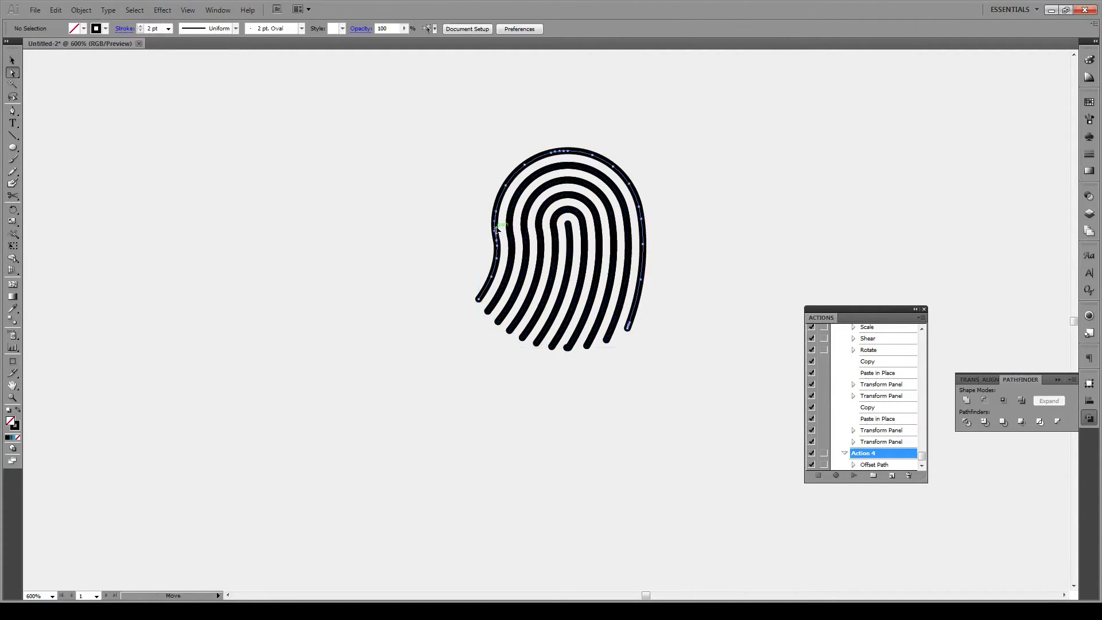
pyautogui.press('Delete')
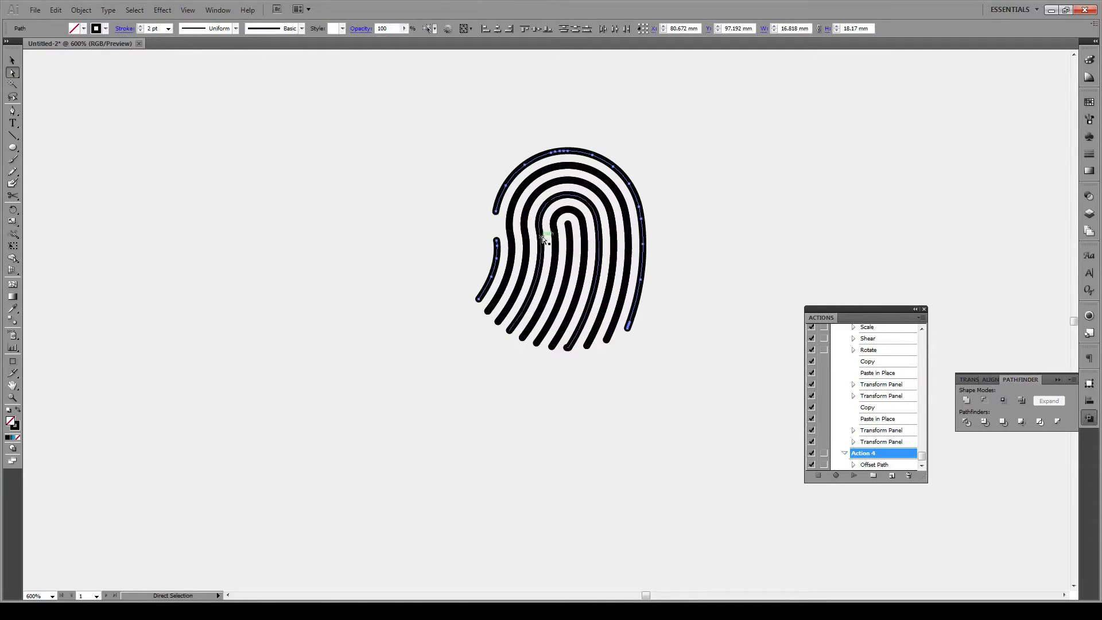
pyautogui.click(573, 253)
pyautogui.click(572, 252)
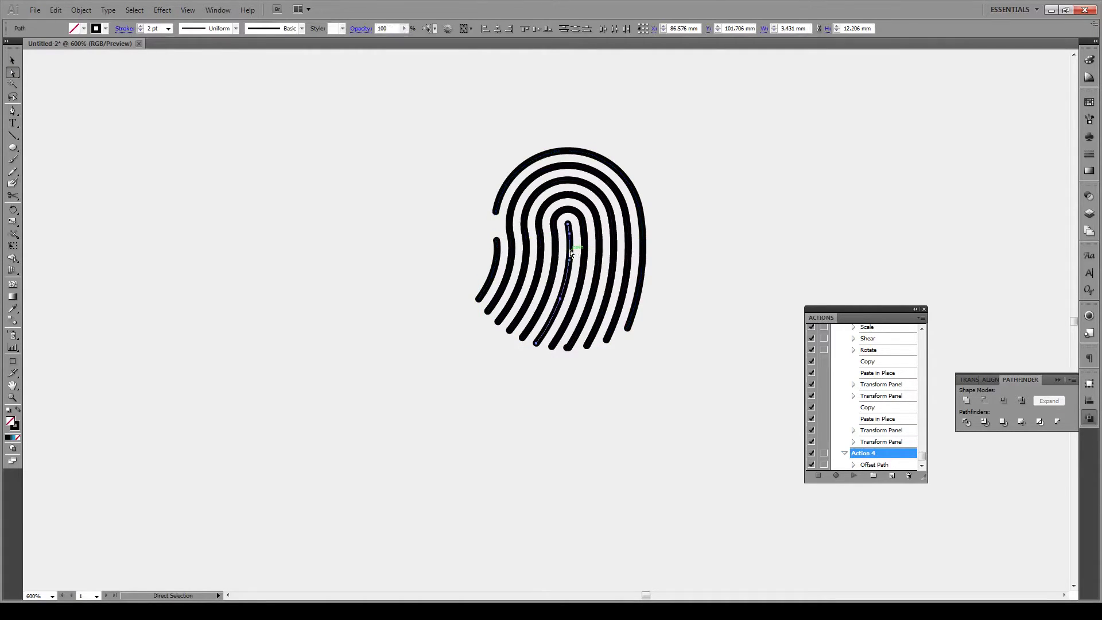
pyautogui.click(566, 280)
pyautogui.press('Delete')
# - Delete the top points of the second and inner ridges, leaving further gaps
pyautogui.click(596, 270)
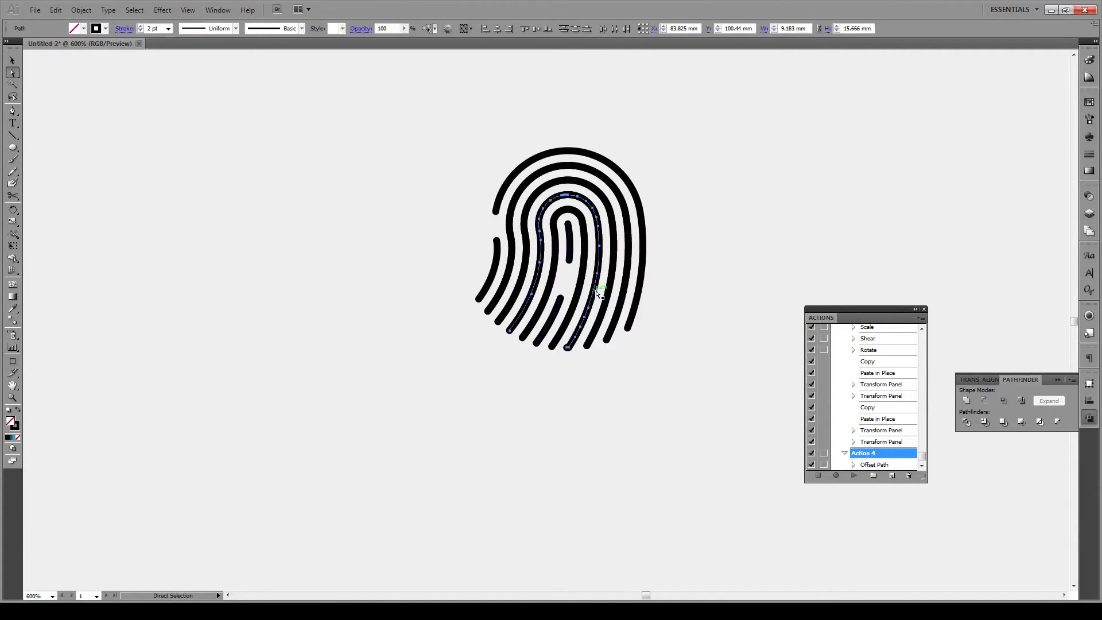
pyautogui.click(524, 250)
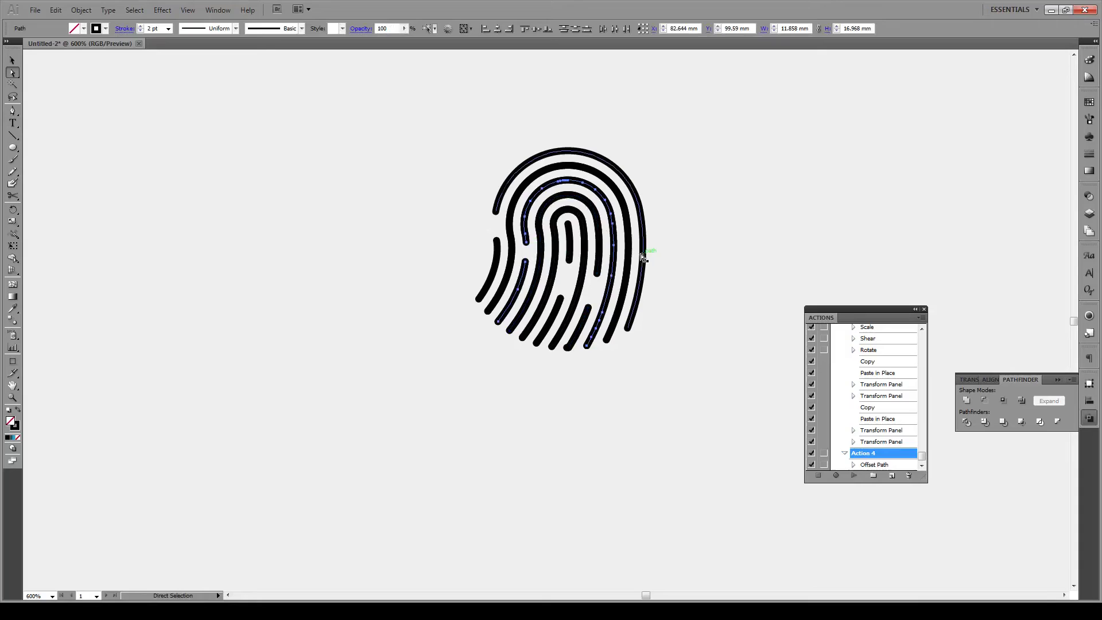
pyautogui.click(558, 168)
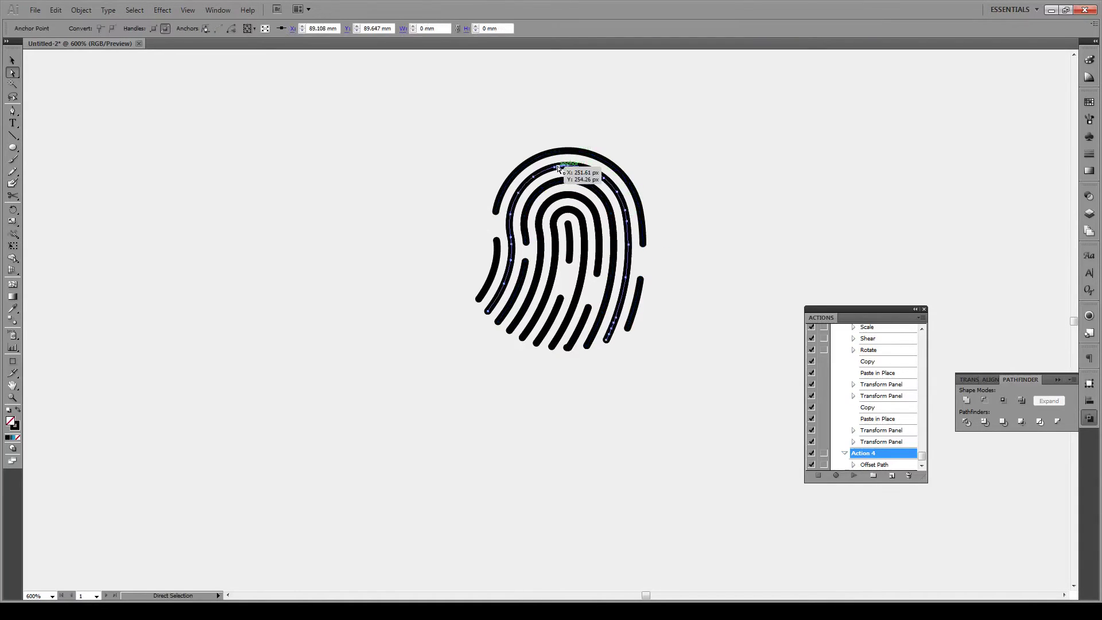
pyautogui.press('Delete')
pyautogui.click(572, 198)
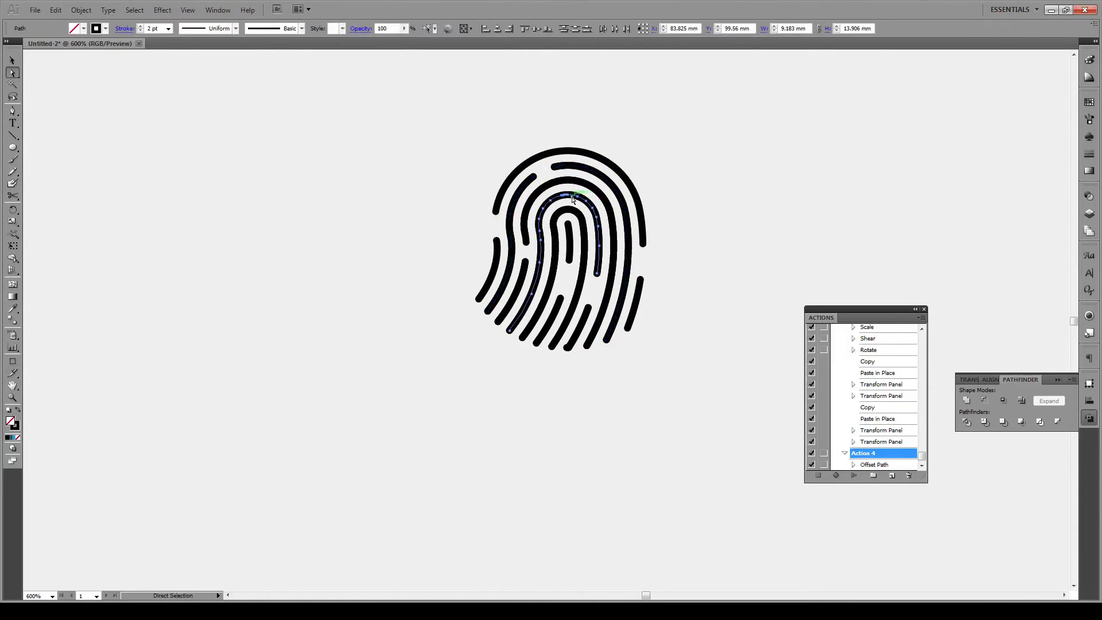
pyautogui.press('Delete')
pyautogui.click(623, 297)
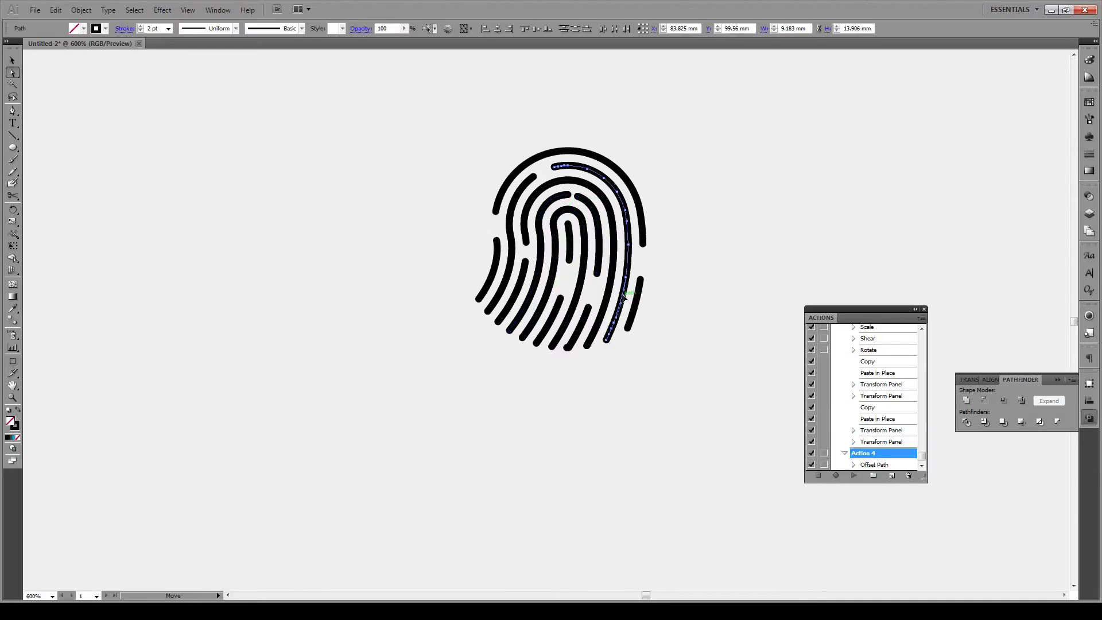
pyautogui.press('v')
pyautogui.click(594, 412)
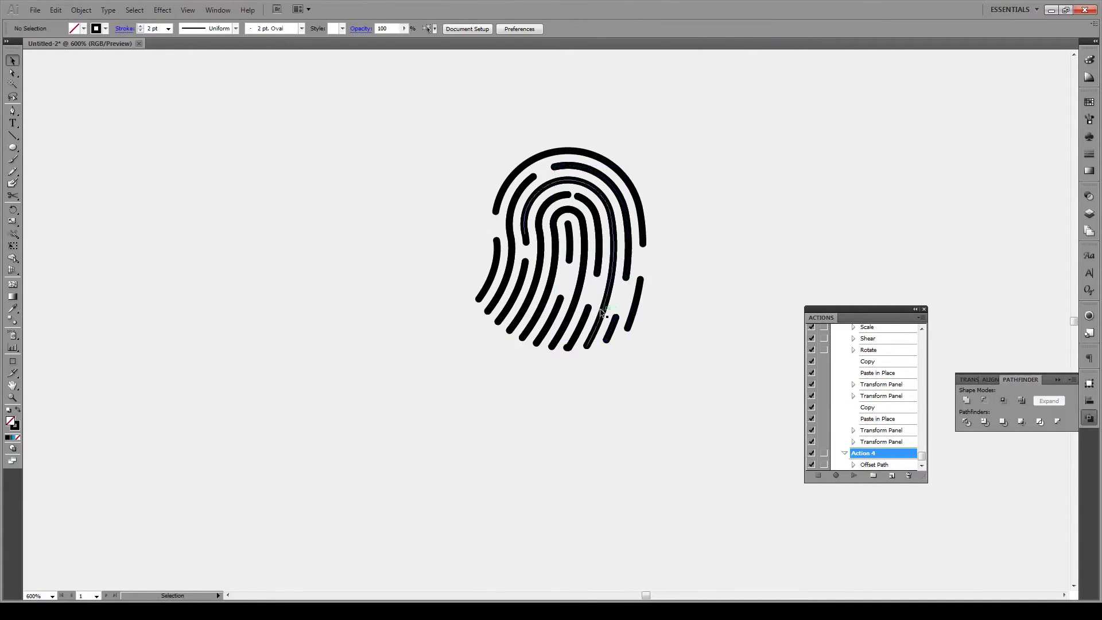
# - Expand the fingerprint's fill and stroke into filled shapes, then select everything
pyautogui.moveTo(692, 145); pyautogui.dragTo(360, 423)
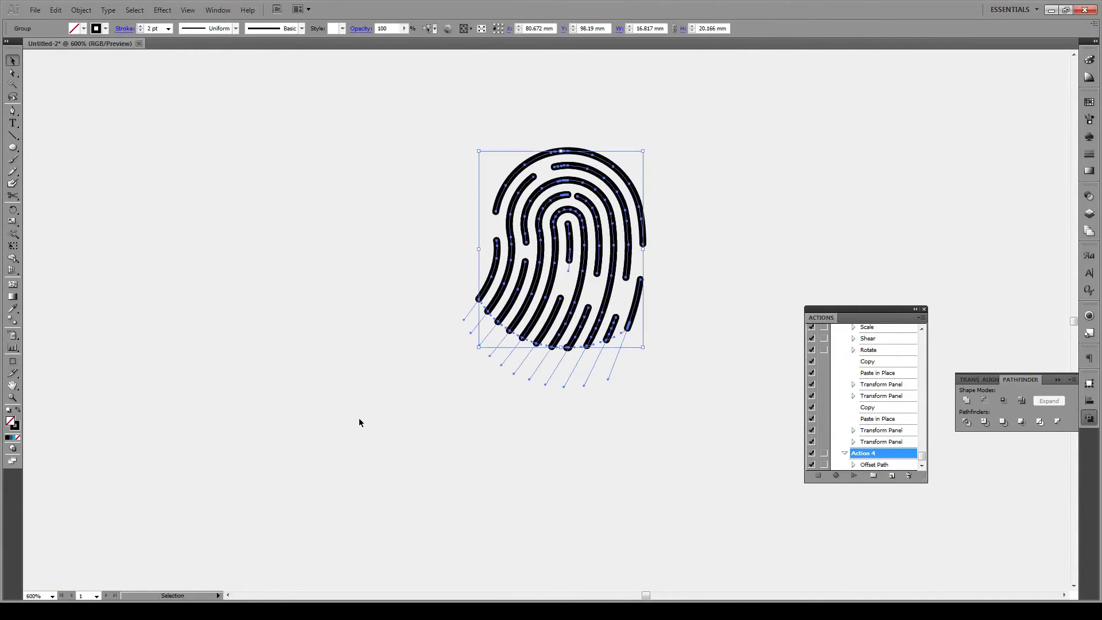
pyautogui.click(81, 9)
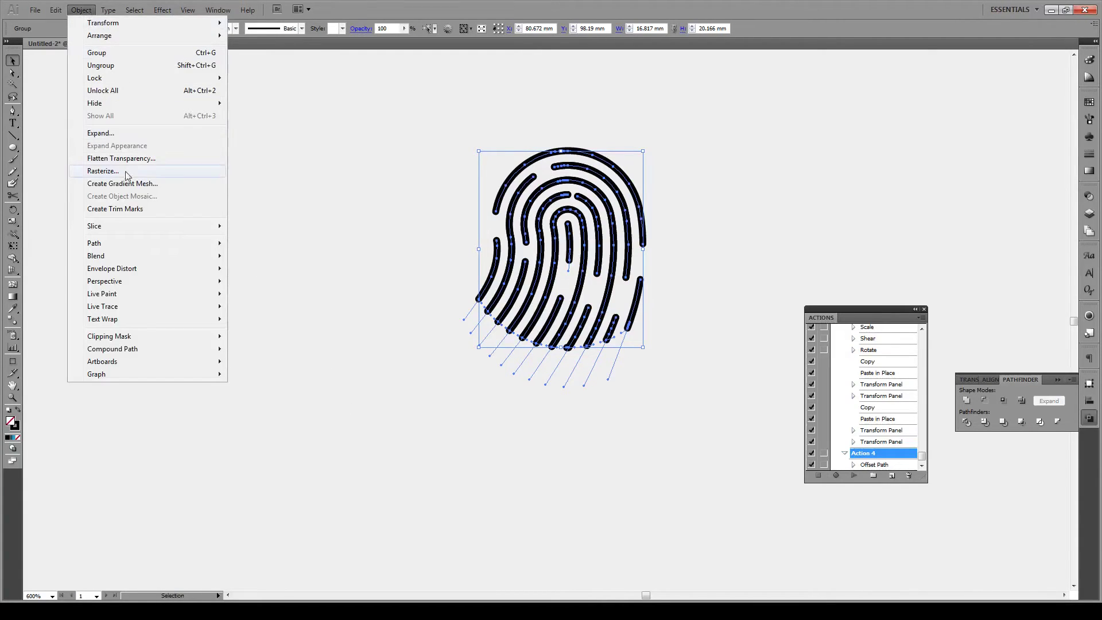
pyautogui.click(131, 134)
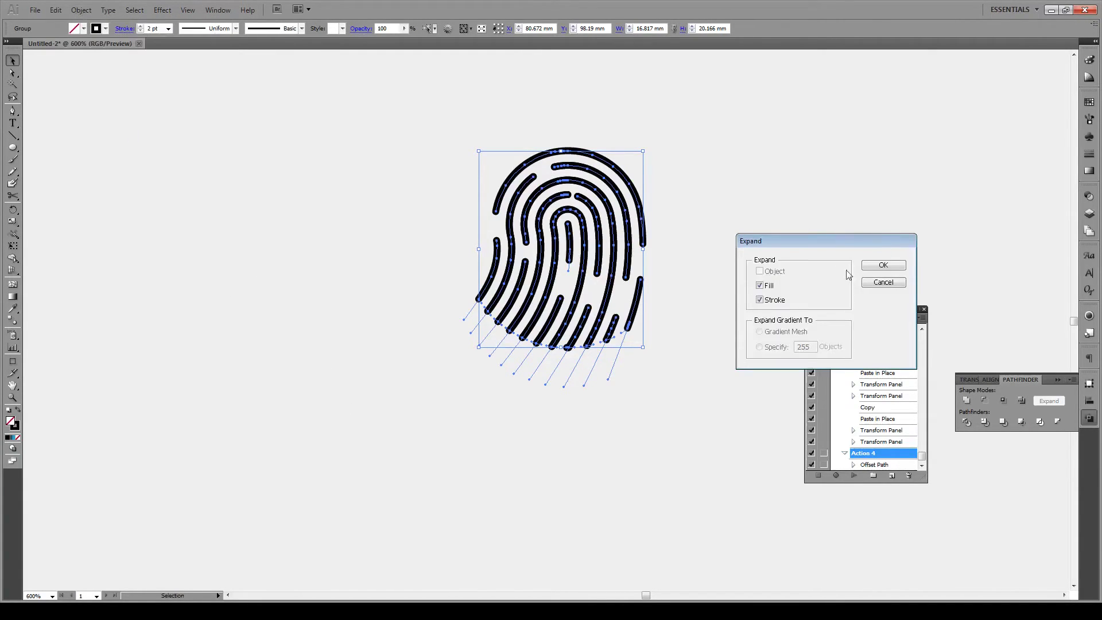
pyautogui.click(884, 265)
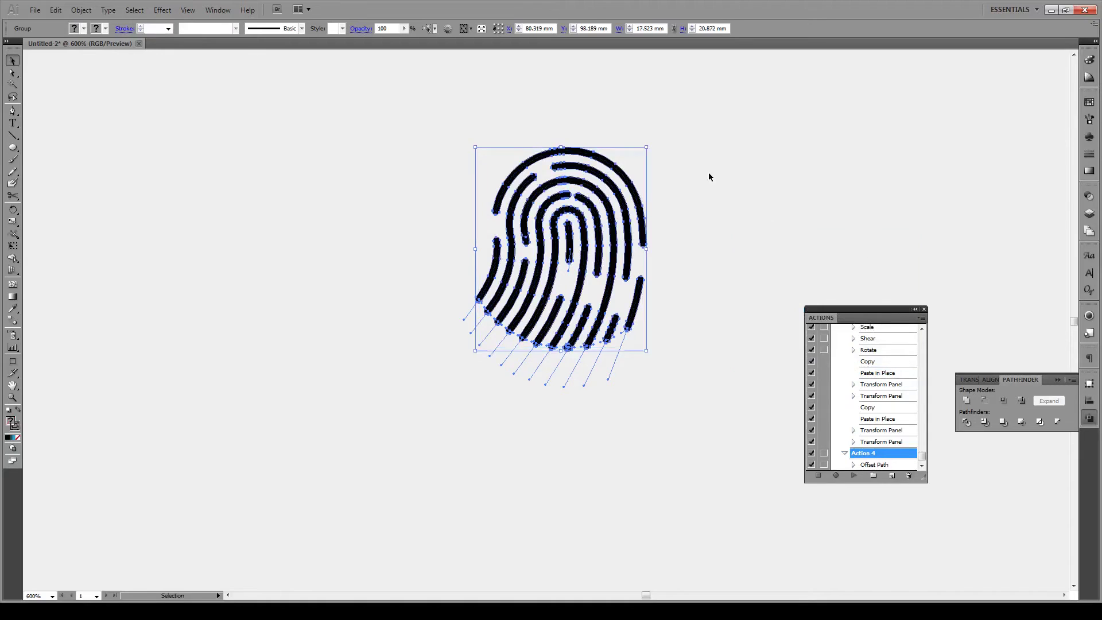
pyautogui.moveTo(688, 107); pyautogui.dragTo(671, 148)
pyautogui.hotkey('ctrl', 'a')
# - Apply the Fade to Black preset gradient fill to the fingerprint ridges
pyautogui.press('g')
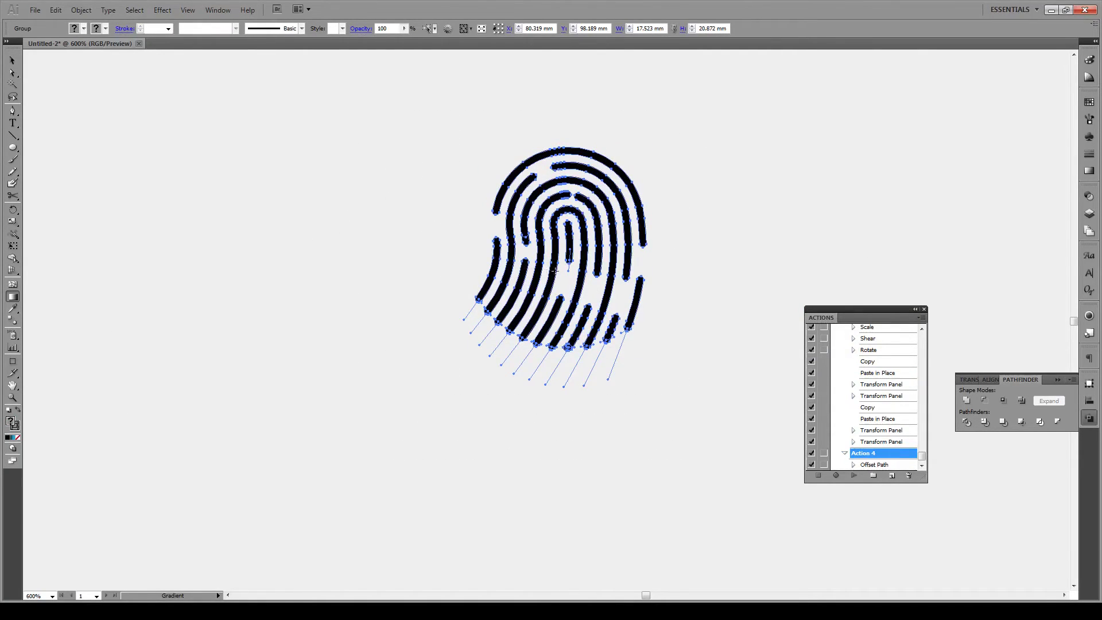
pyautogui.click(554, 269)
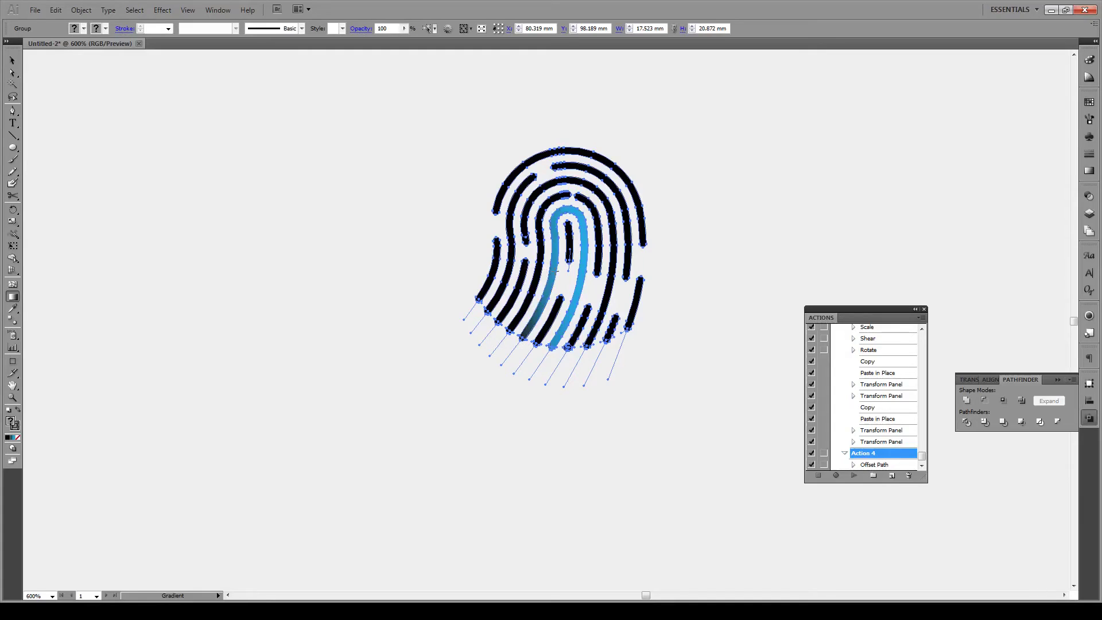
pyautogui.click(1088, 170)
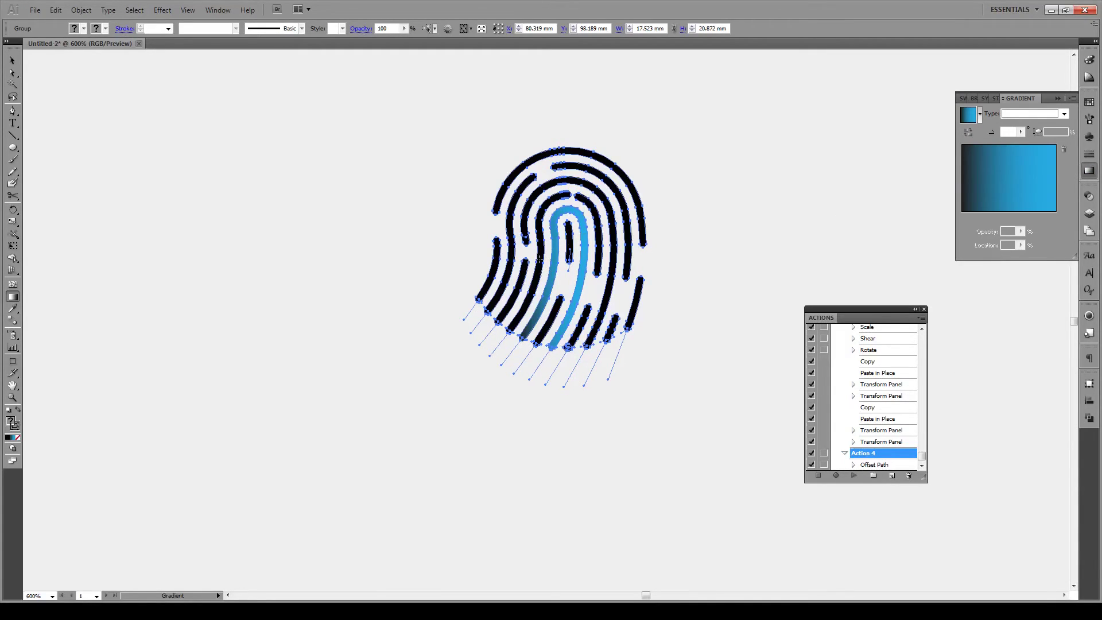
pyautogui.click(980, 116)
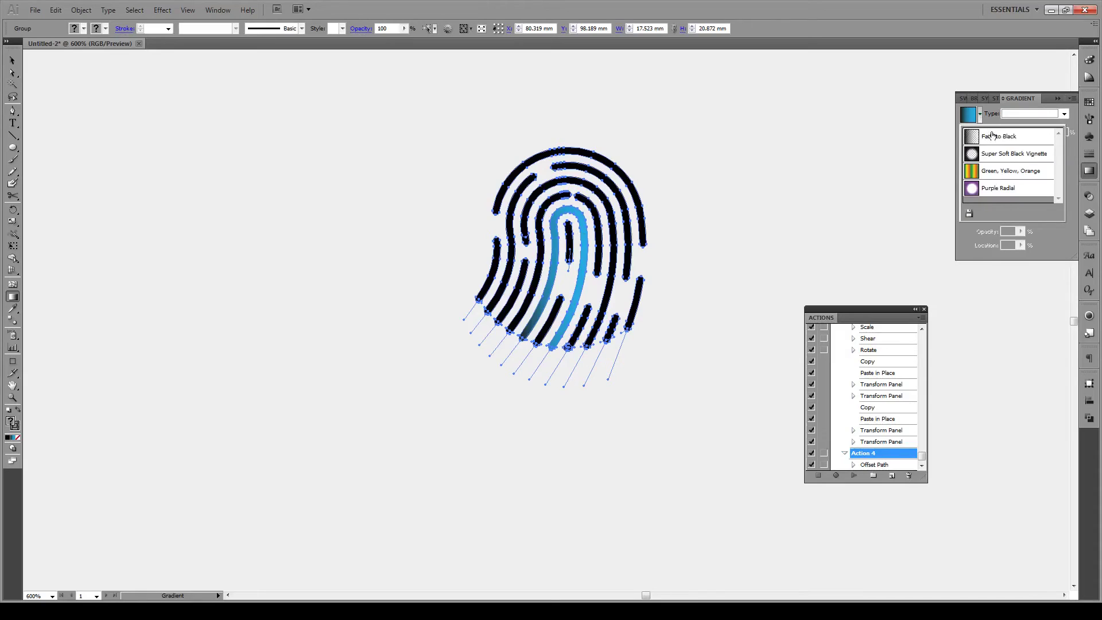
pyautogui.click(1001, 137)
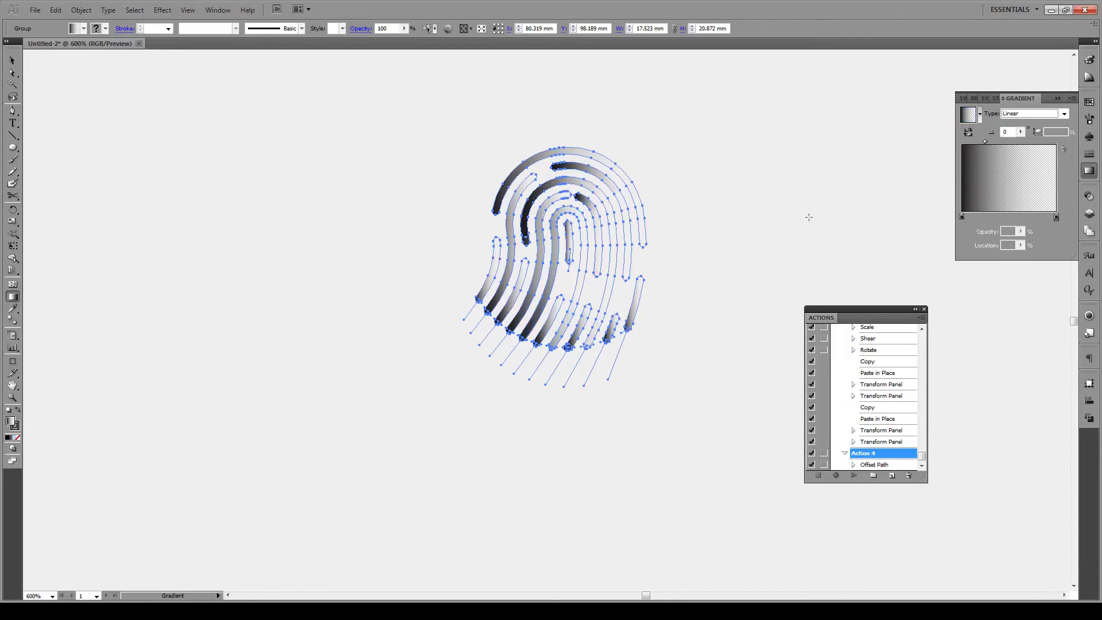
# - Make the right gradient stop light blue at 100% opacity, angled lower left to upper right
pyautogui.doubleClick(1056, 216)
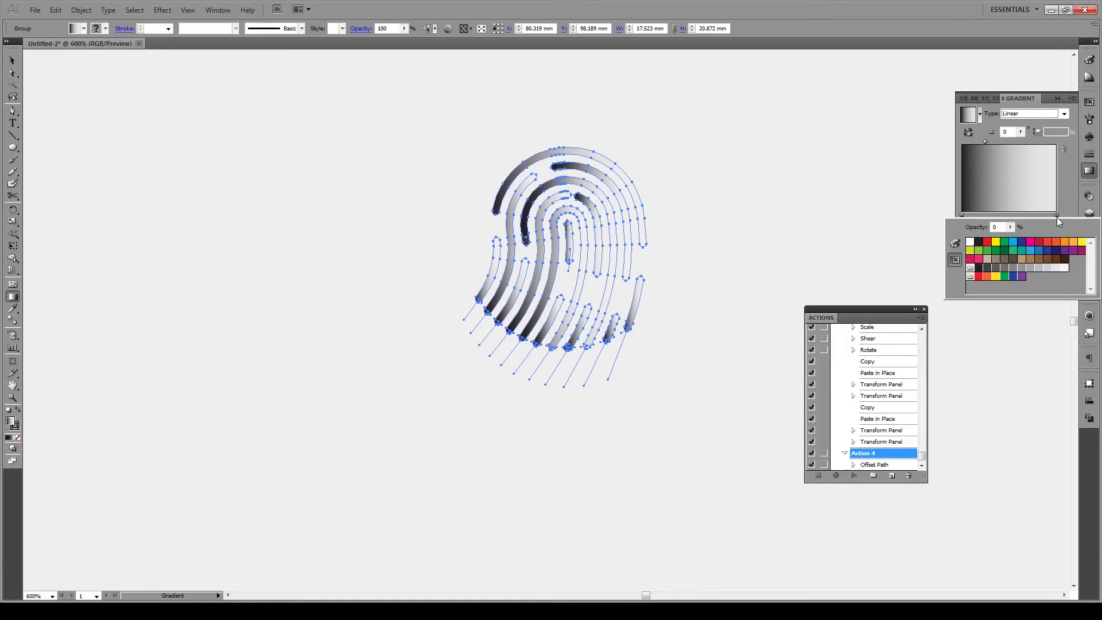
pyautogui.click(1030, 250)
pyautogui.click(1062, 202)
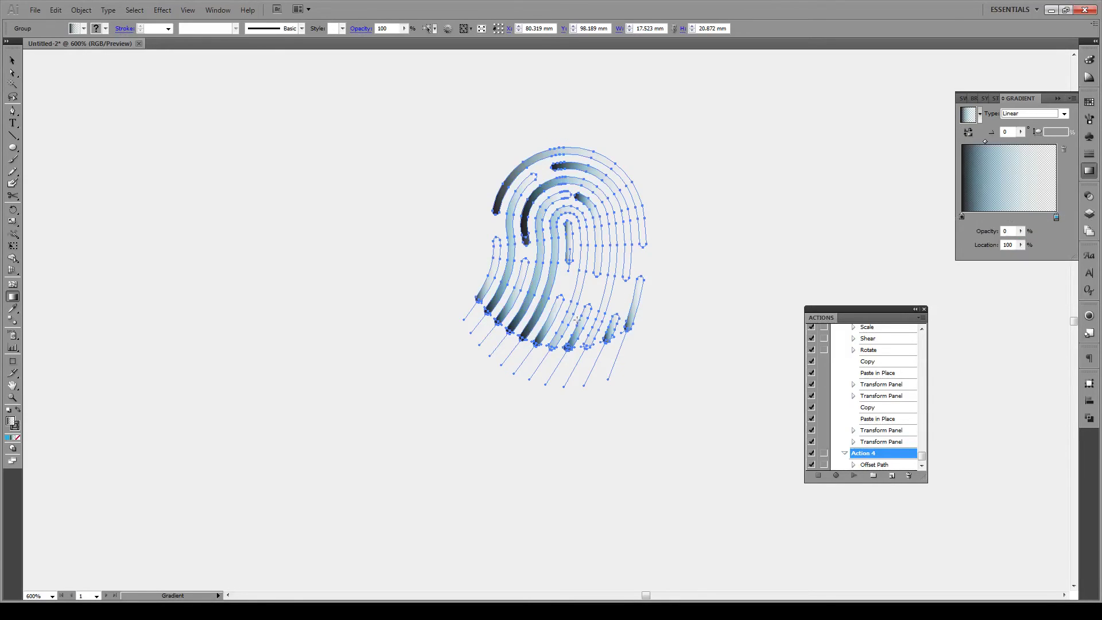
pyautogui.moveTo(482, 344); pyautogui.dragTo(650, 160)
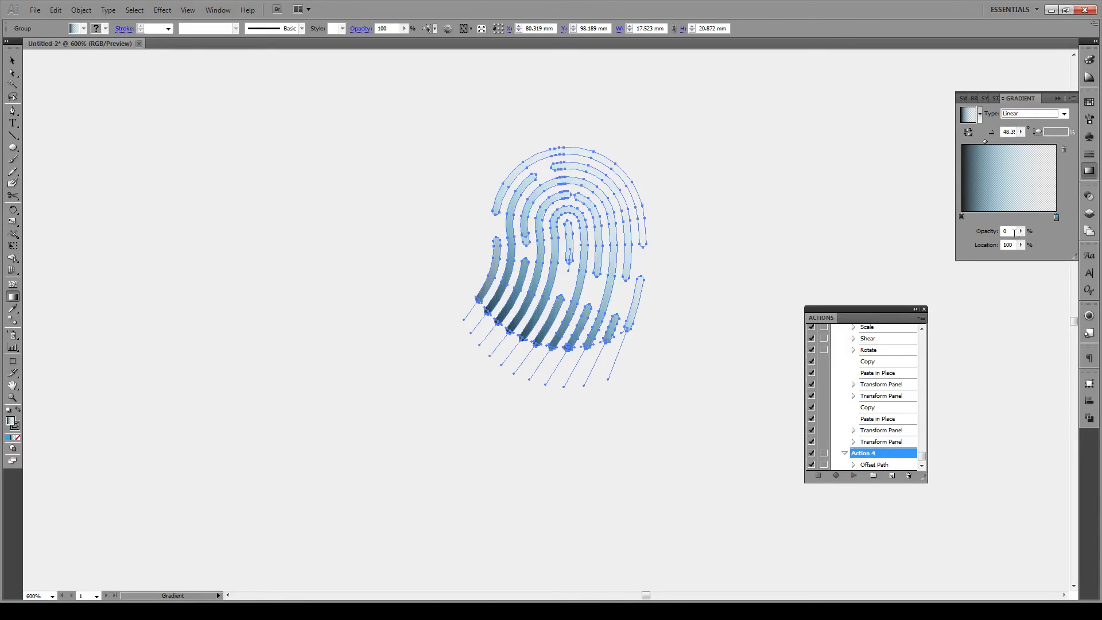
pyautogui.write('100')
pyautogui.press('Return')
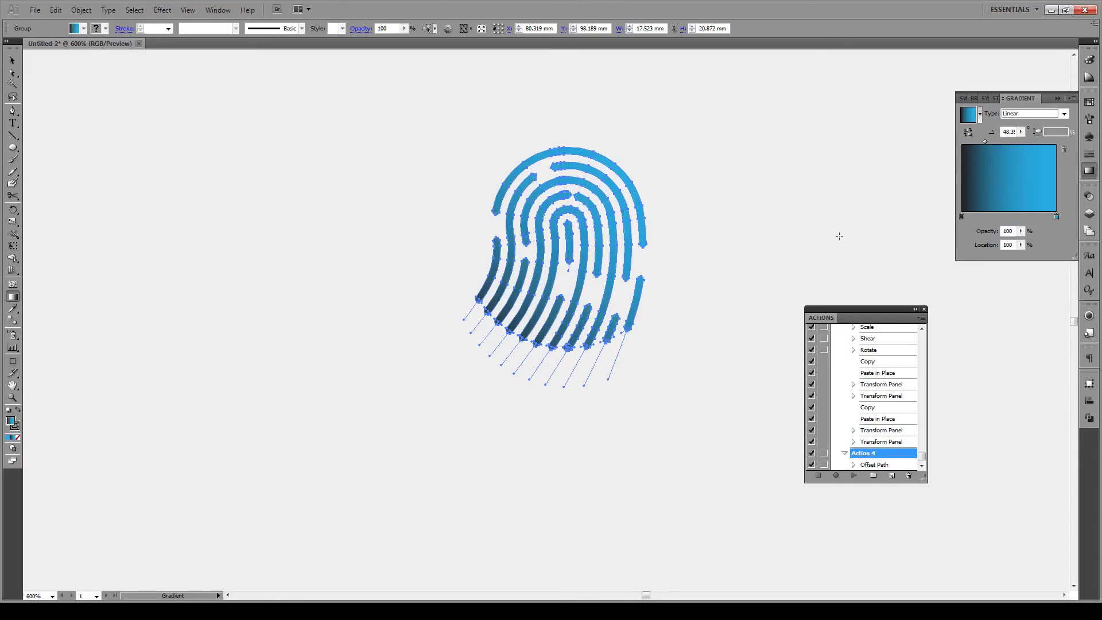
pyautogui.moveTo(530, 316); pyautogui.dragTo(646, 162)
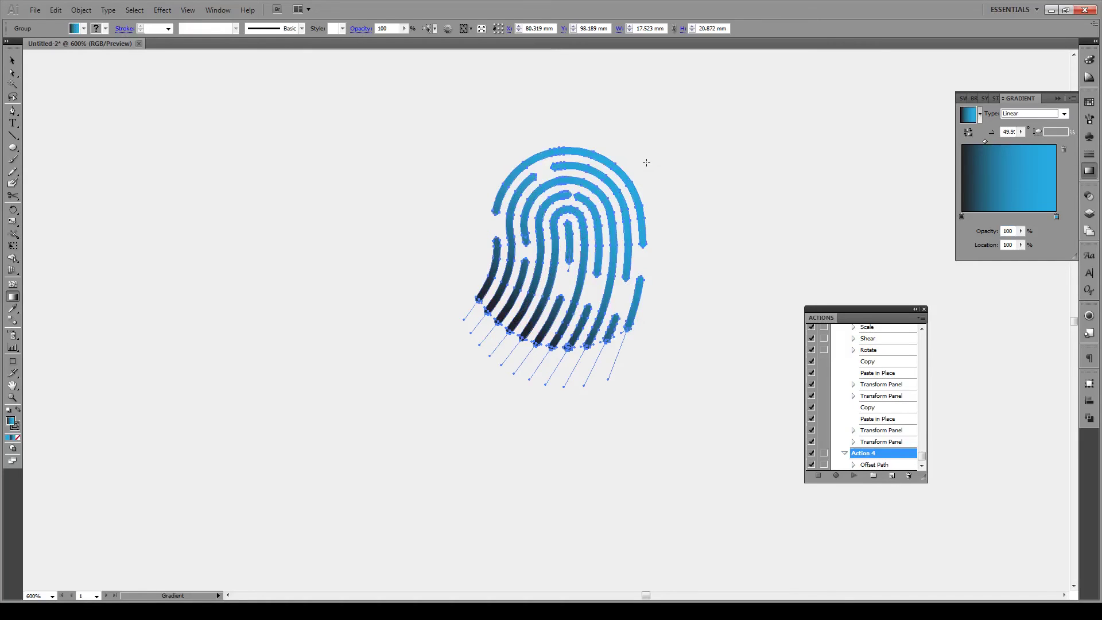
# - Select the small gradient fingerprint and scale it up by its top-right handle, then deselect
pyautogui.press('v')
pyautogui.click(711, 130)
pyautogui.moveTo(721, 113); pyautogui.dragTo(337, 496)
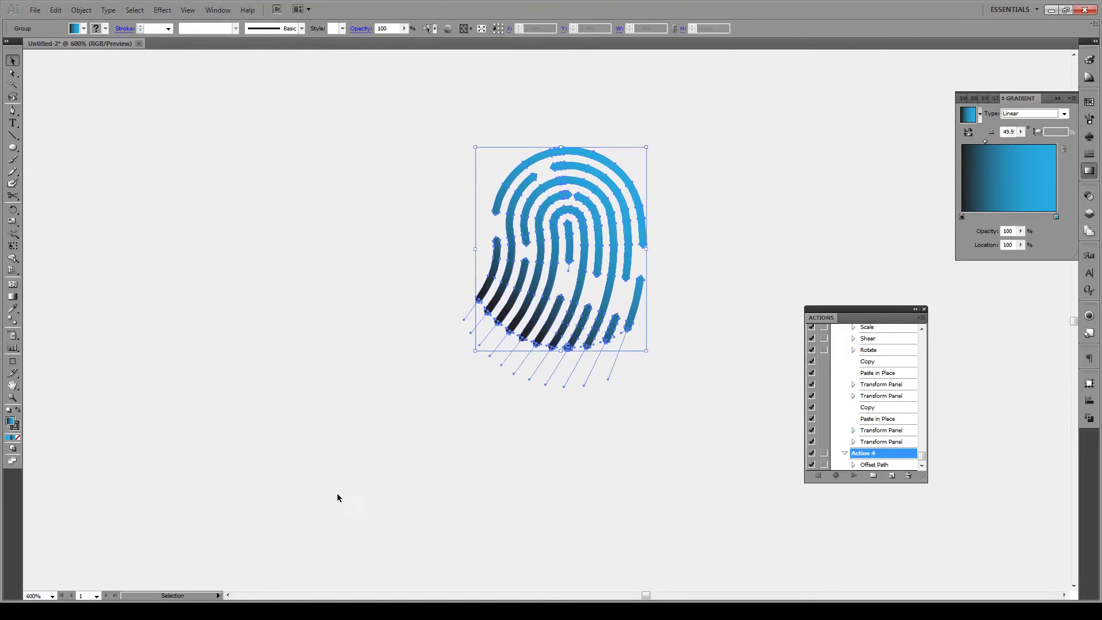
pyautogui.scroll(-2, 356, 481)
pyautogui.click(509, 319)
pyautogui.click(501, 330)
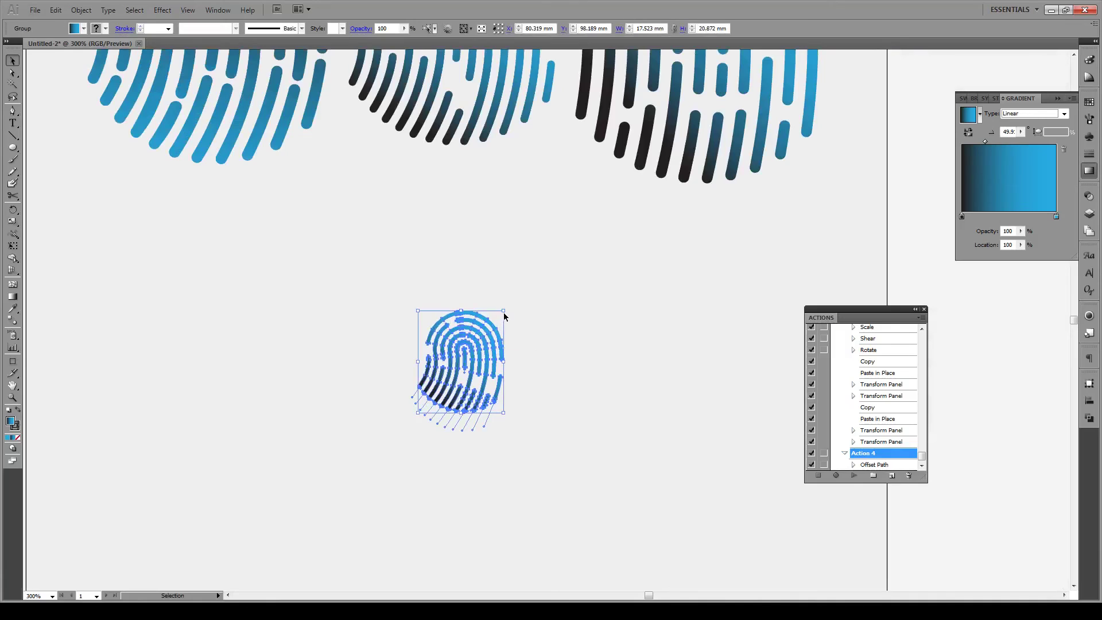
pyautogui.moveTo(504, 313); pyautogui.dragTo(610, 244)
pyautogui.click(653, 294)
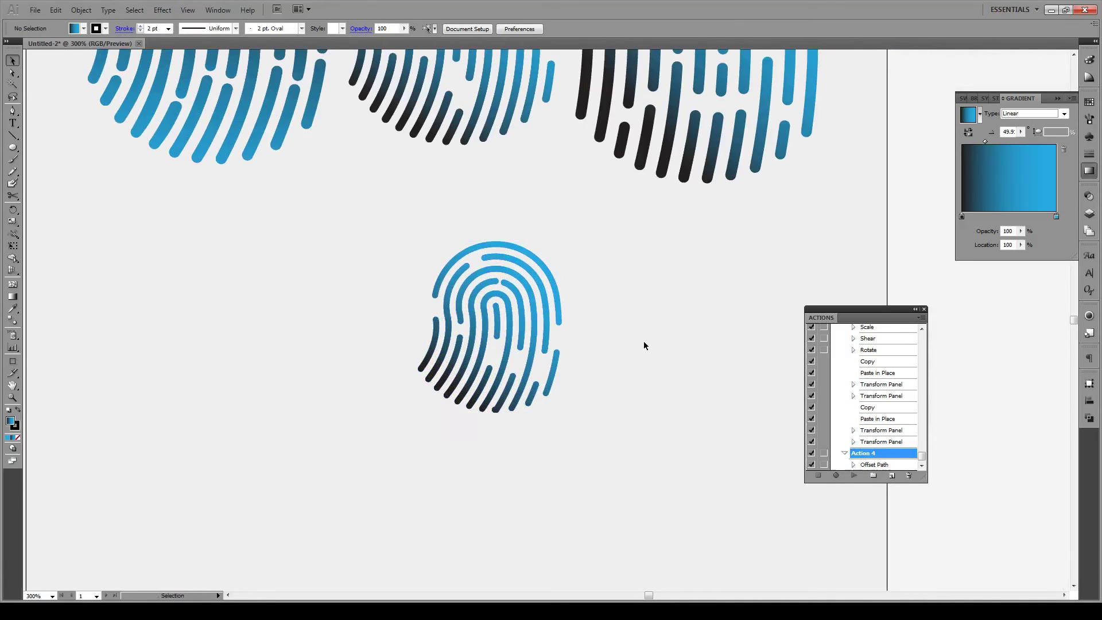